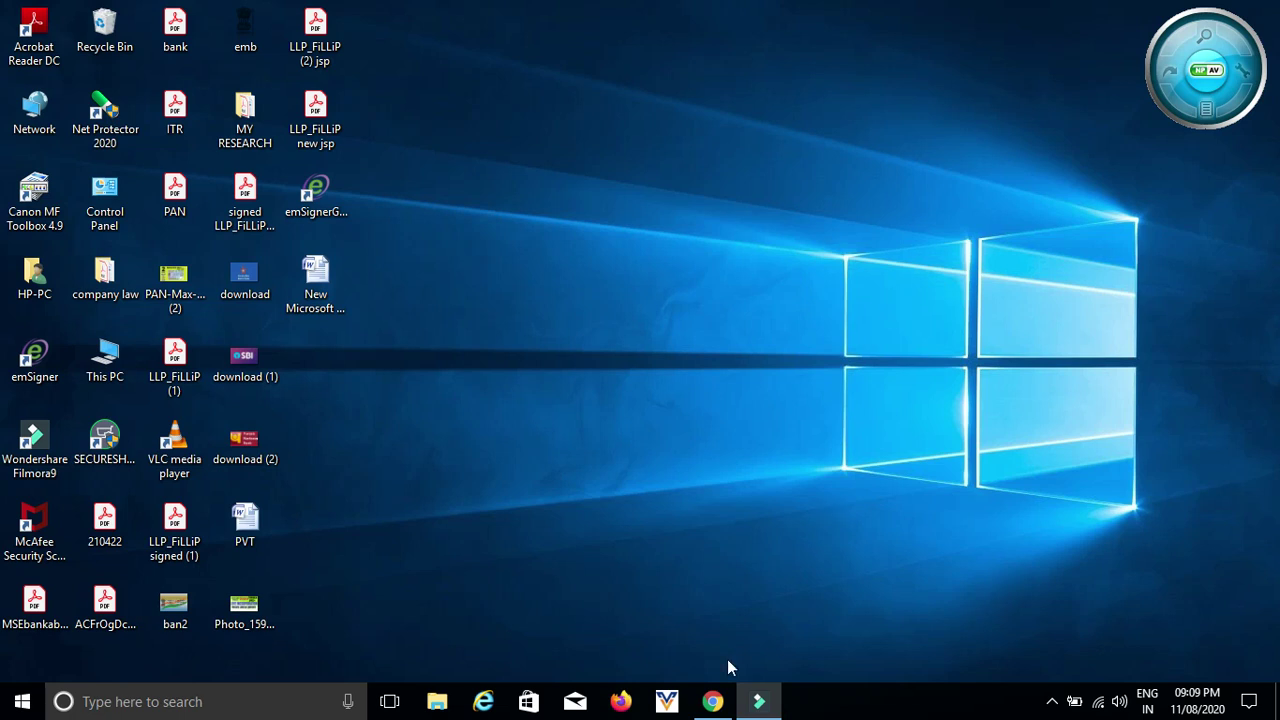
- In Chrome's new tab, enter RTI in the address bar to load rtionline.gov.in
click(712, 701)
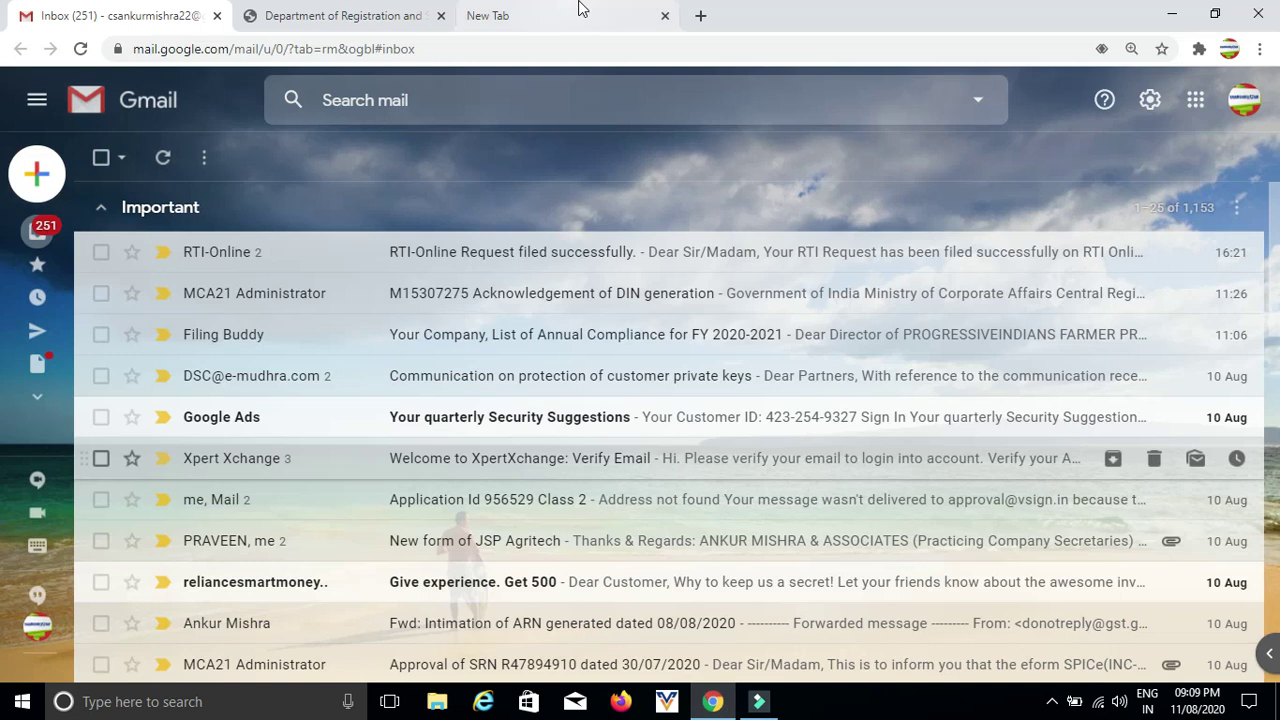
click(608, 18)
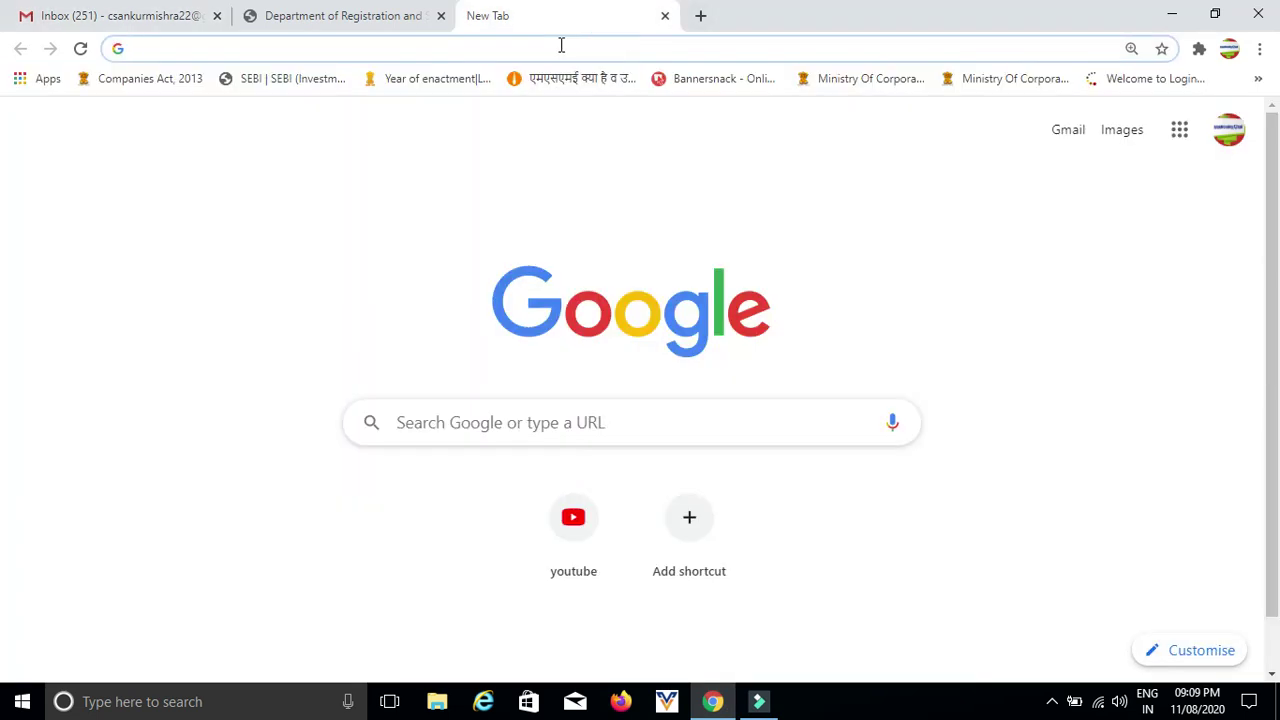
text(RTI)
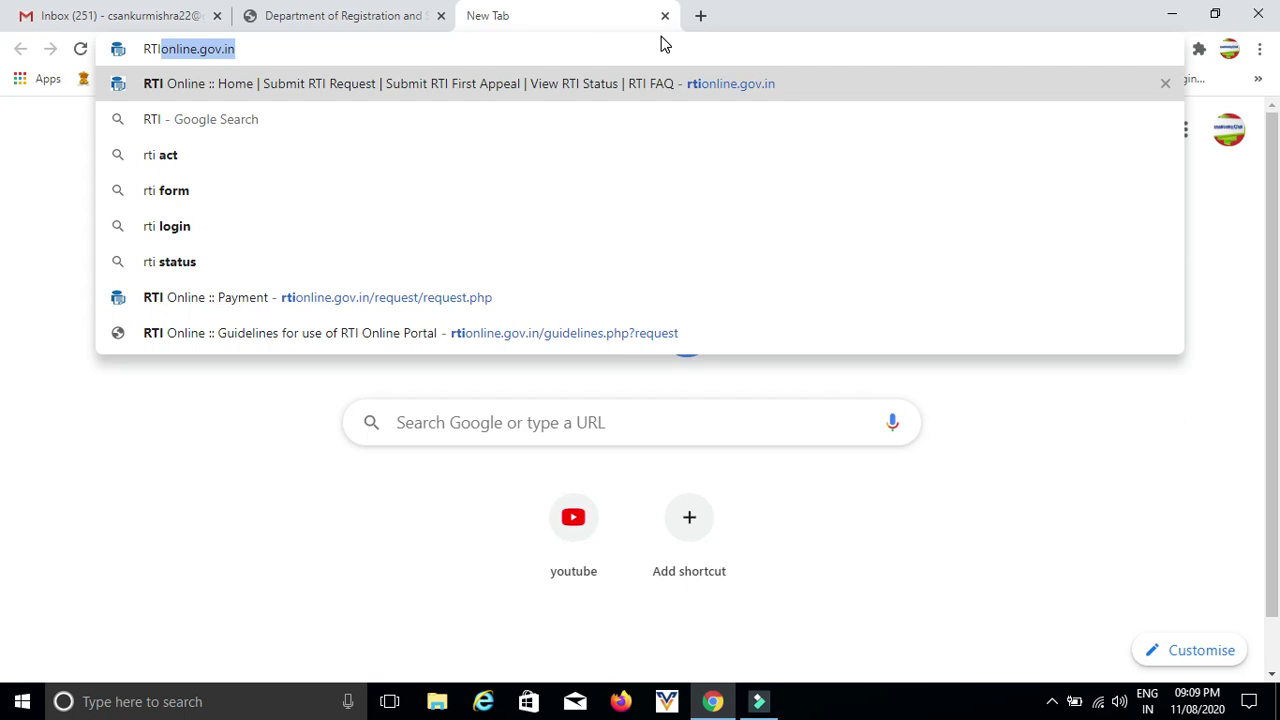
key(Return)
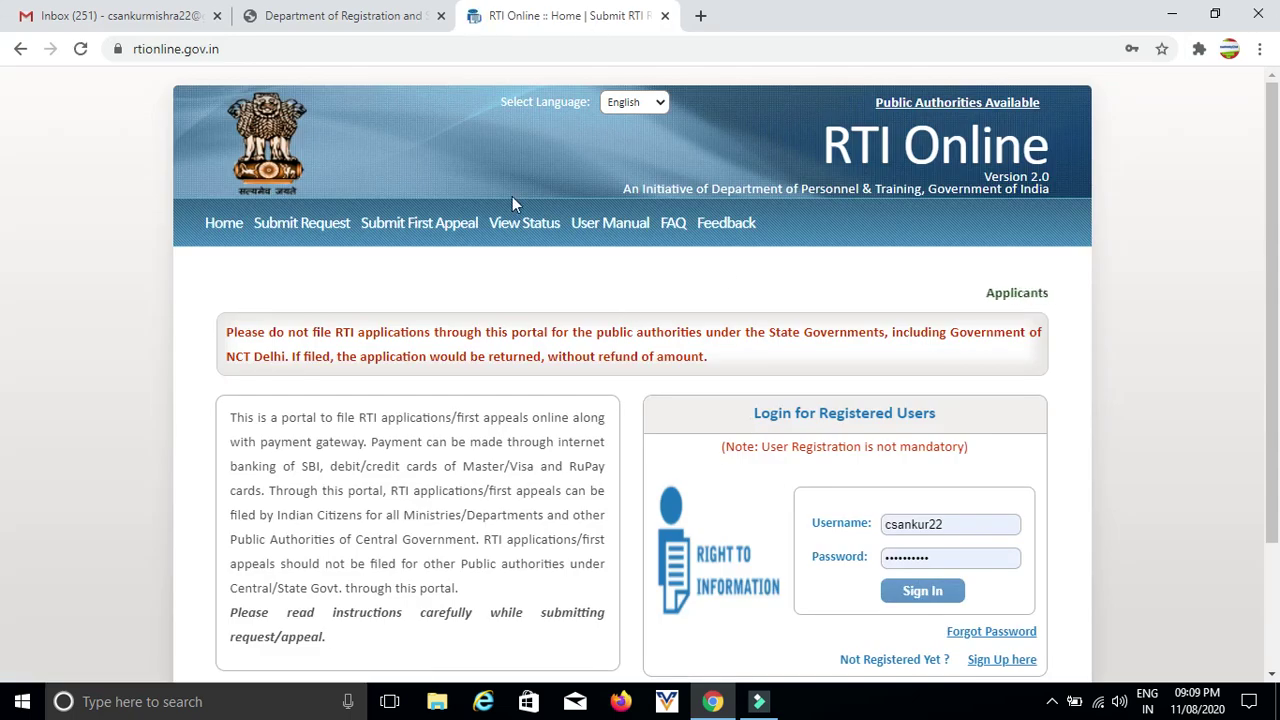
- Start a new request, tick 'I have read and understood the above guidelines', and submit
click(307, 232)
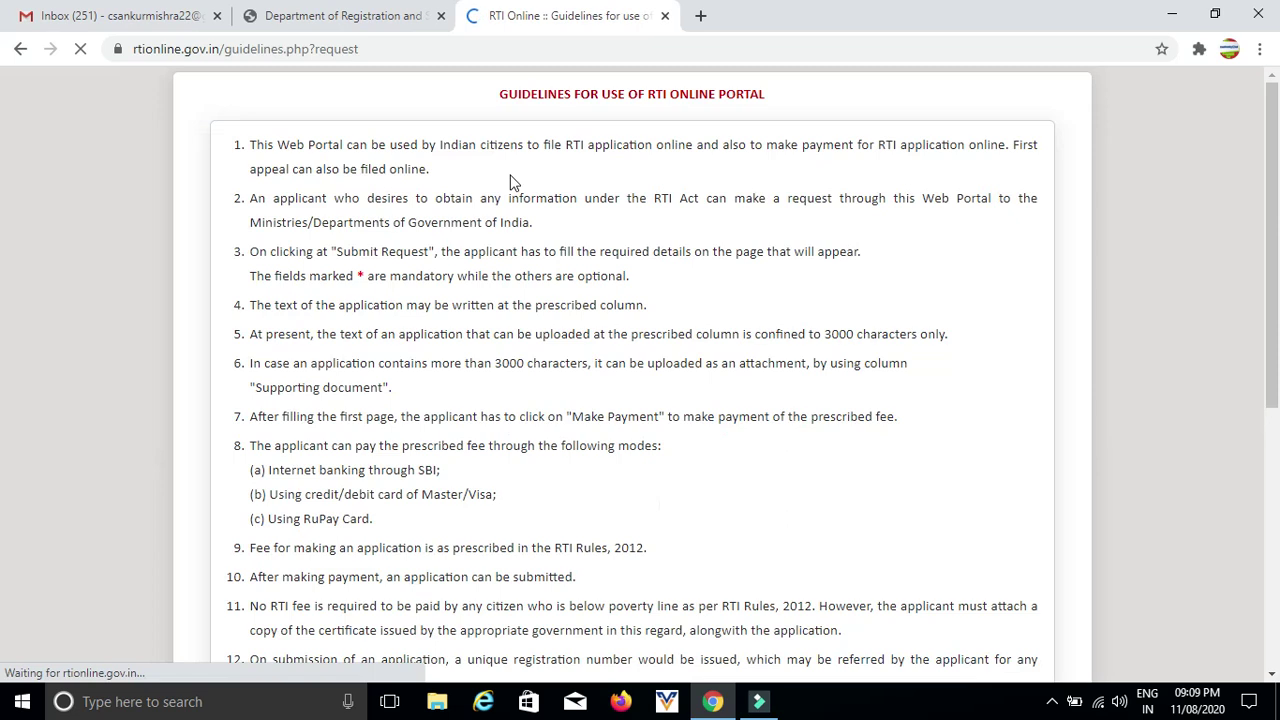
scroll(605, 255, down, 5)
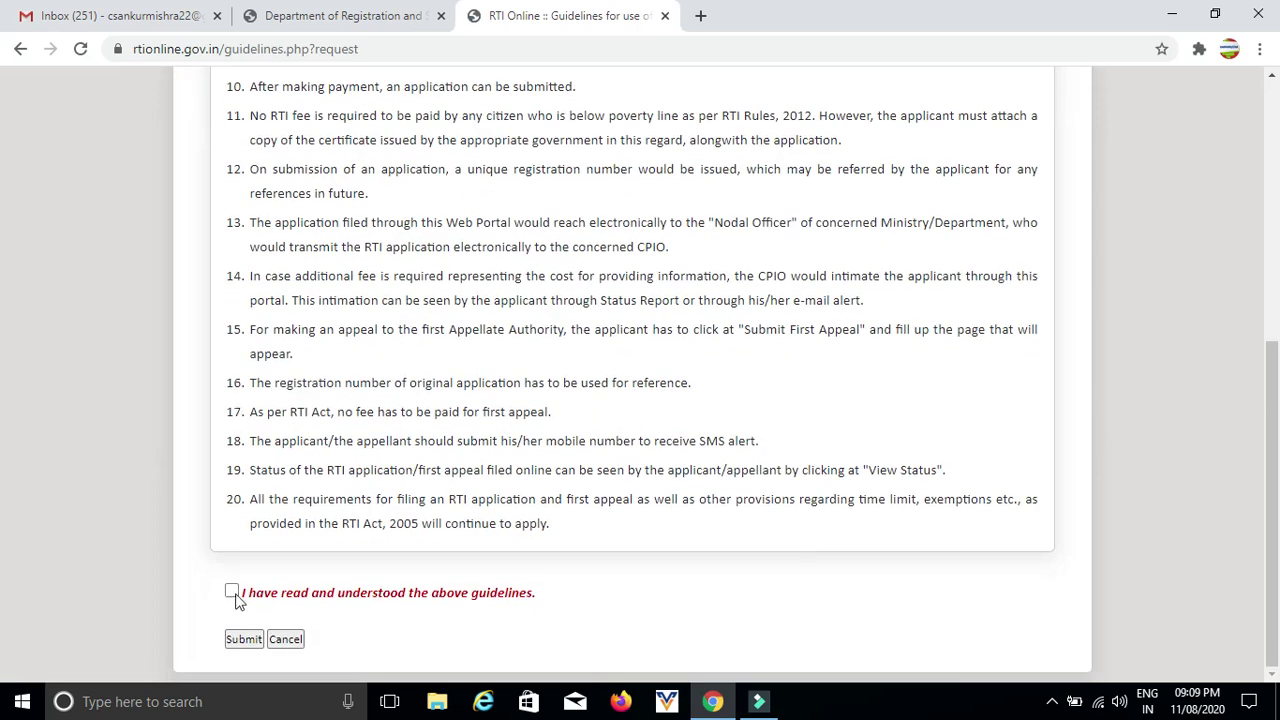
click(232, 593)
click(242, 643)
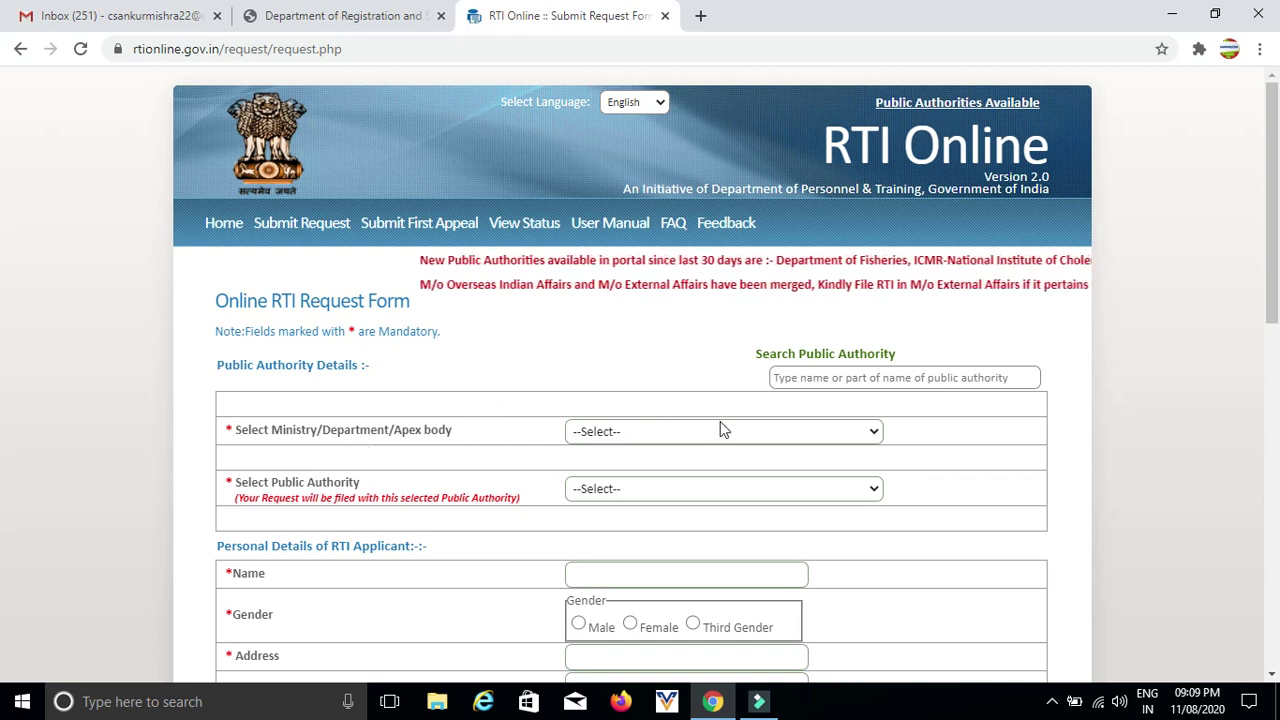
- Select Department of Animal Husbandry, Dairying and Fisheries as the Ministry/Department
click(807, 435)
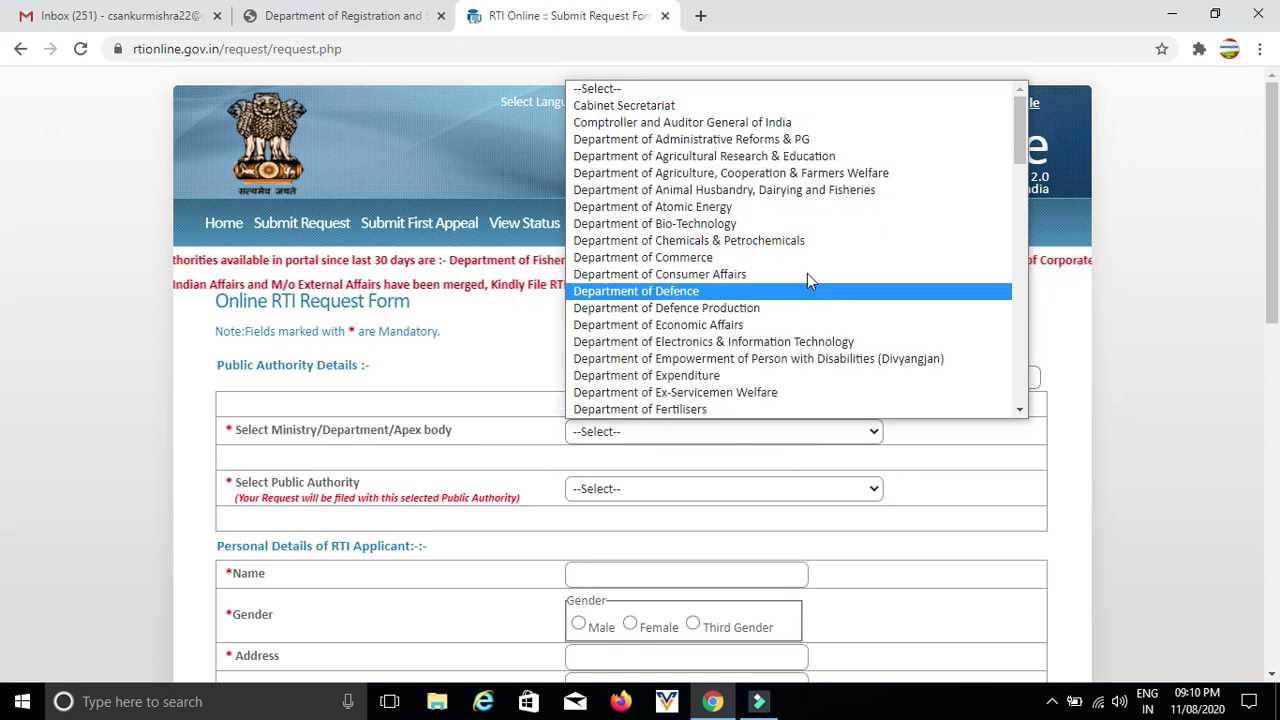
scroll(808, 272, down, 15)
scroll(808, 272, up, 15)
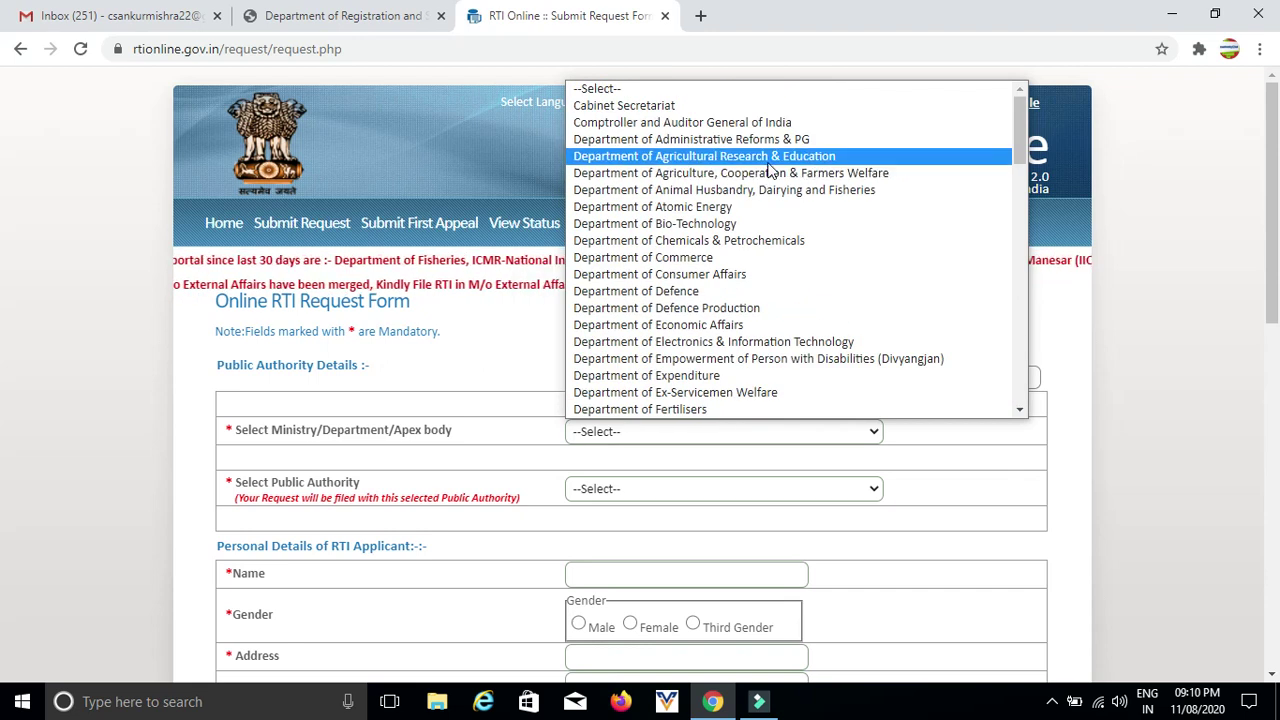
click(770, 190)
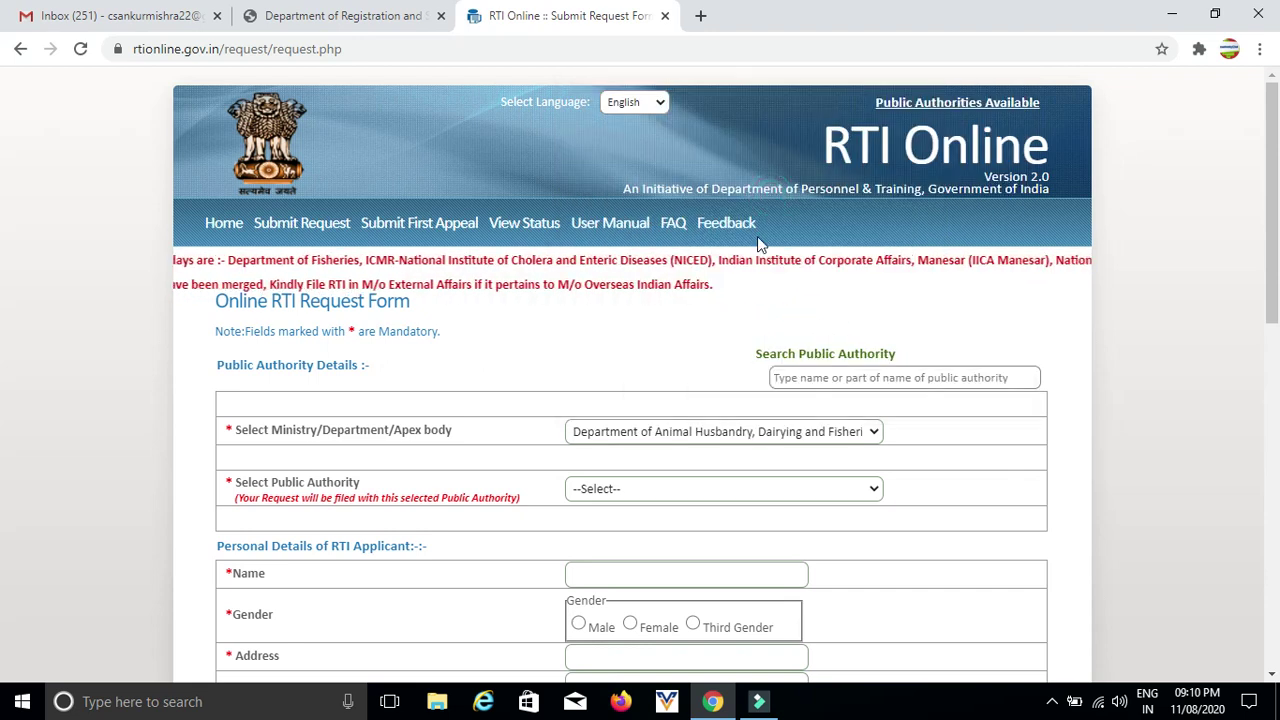
- Choose Animal Quarantine and Certification Services, New Delhi as public authority and dismiss the notice
scroll(726, 314, down, 2)
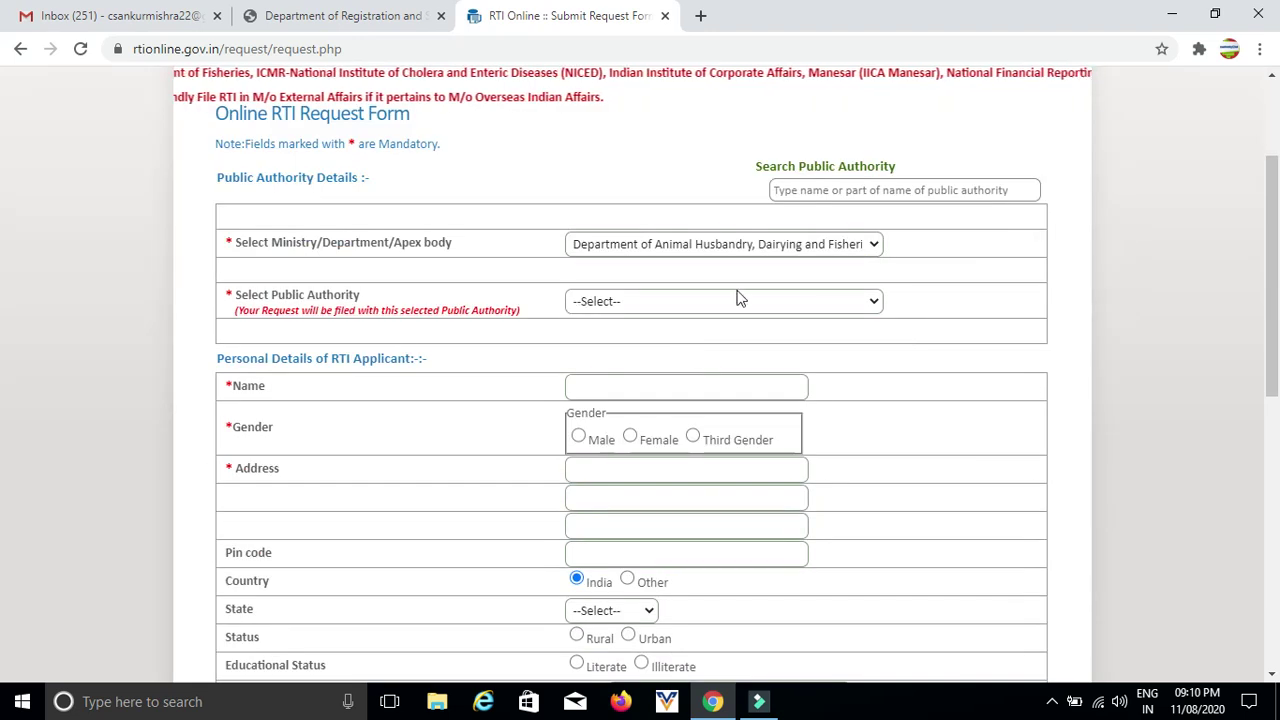
click(739, 301)
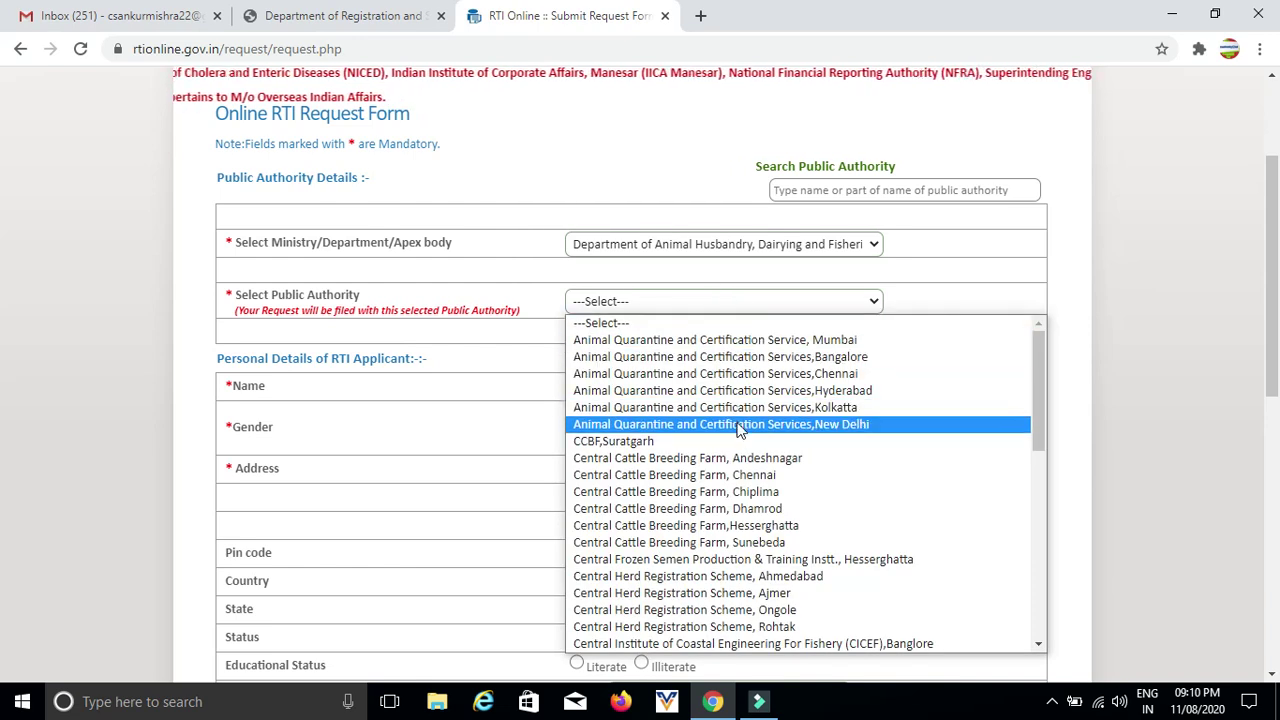
scroll(728, 465, down, 5)
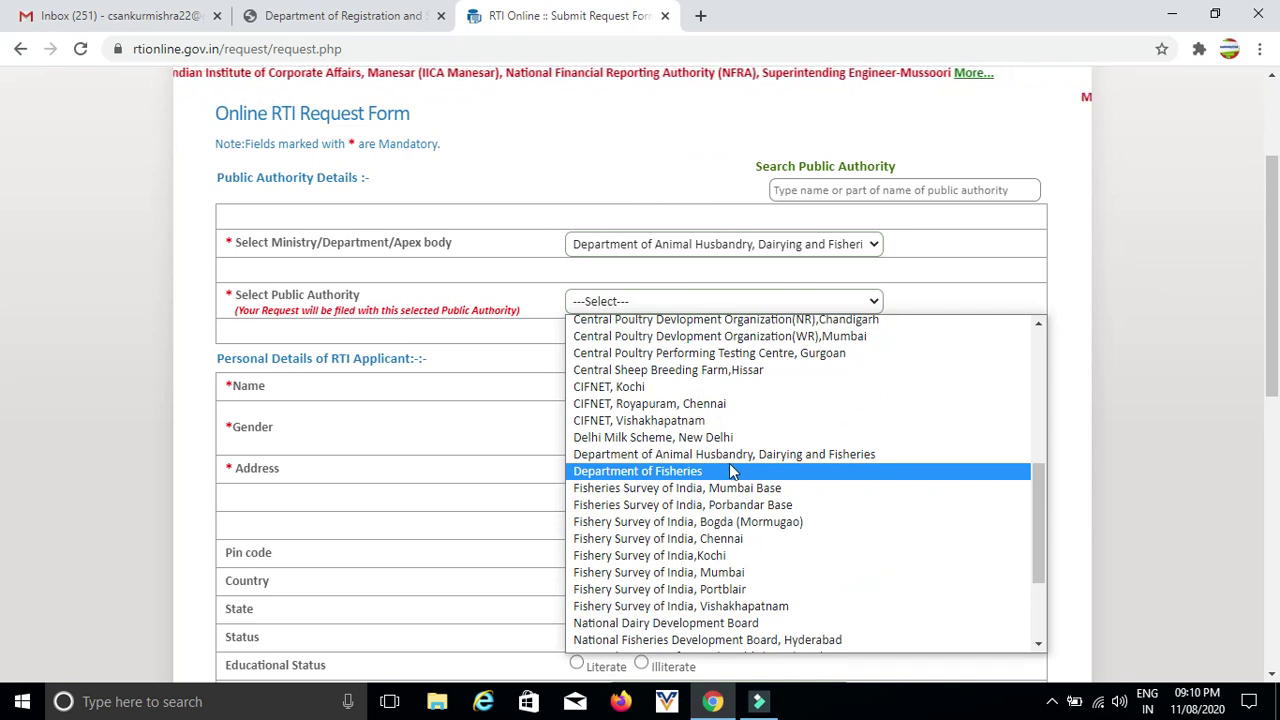
scroll(745, 440, down, 3)
scroll(752, 478, up, 6)
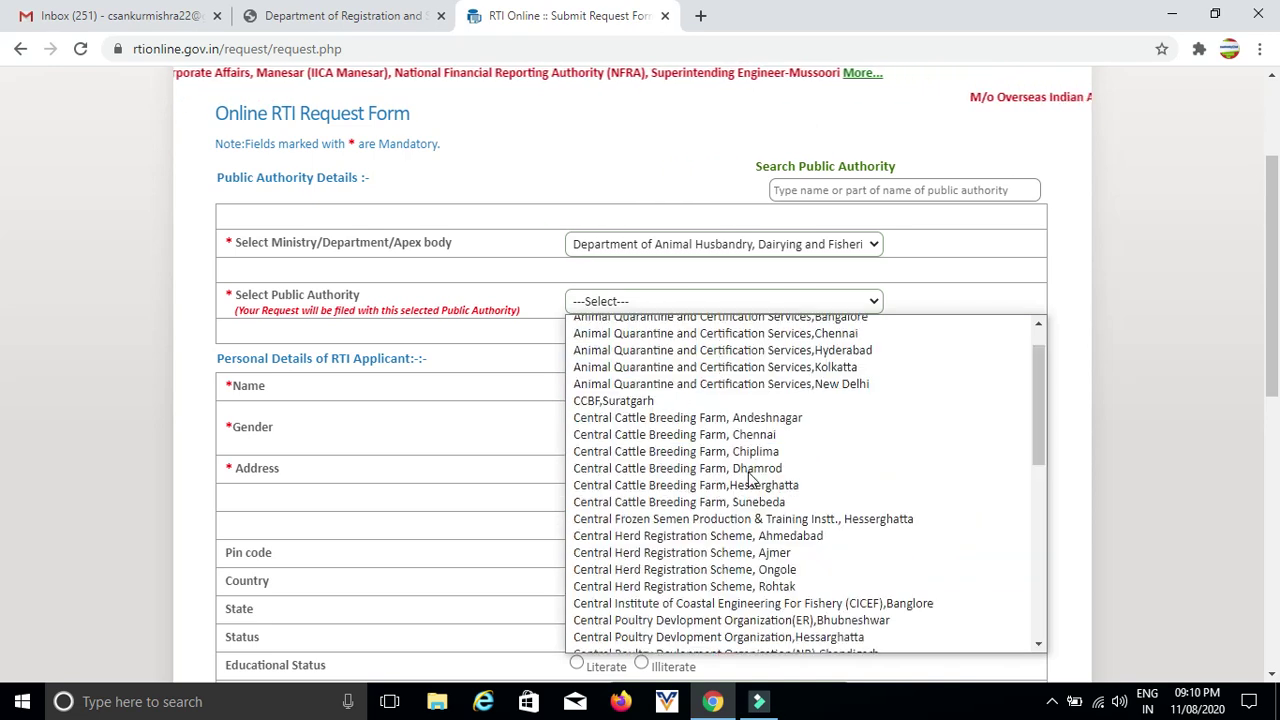
scroll(752, 478, up, 2)
click(770, 428)
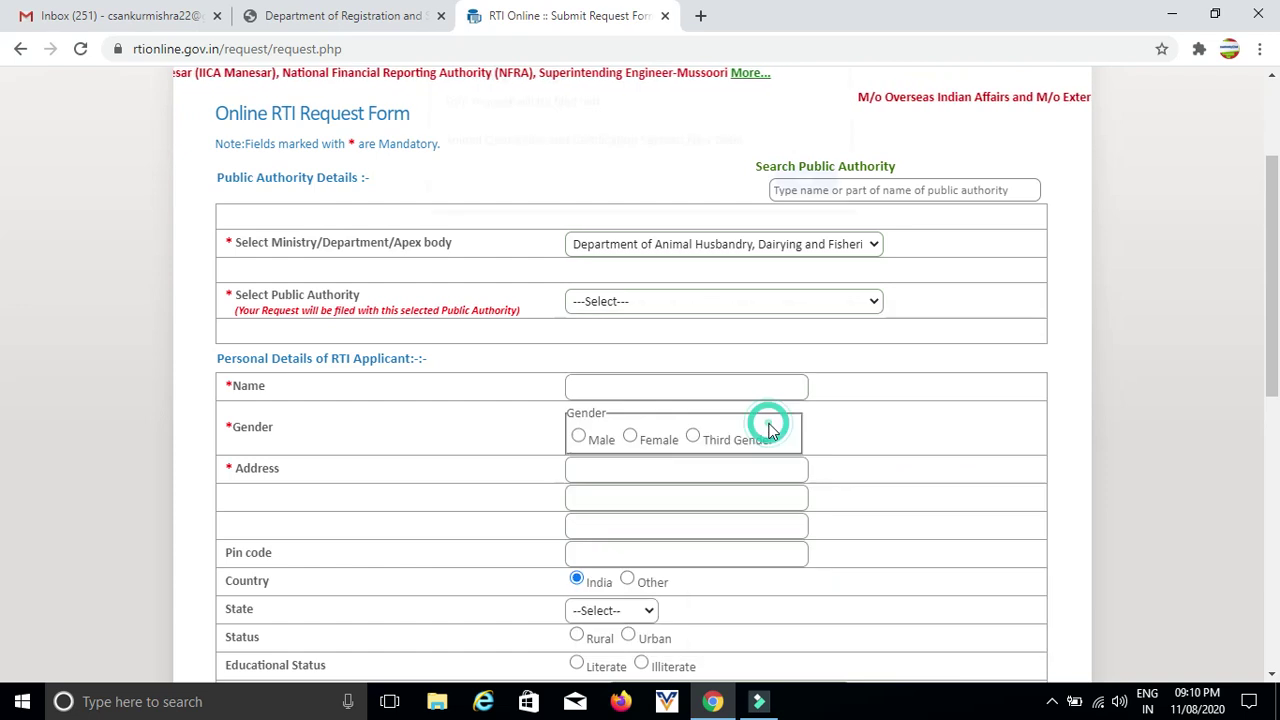
click(806, 191)
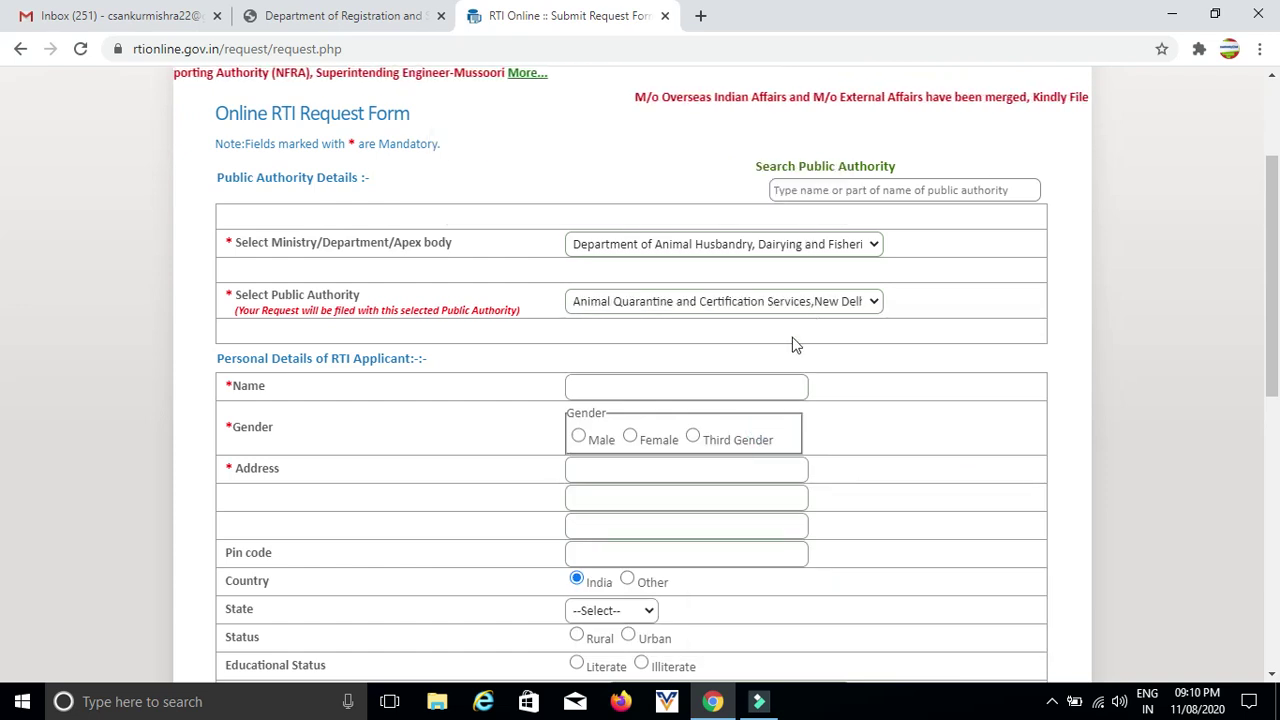
scroll(795, 344, down, 1)
- Fill in the applicant's saved personal details, gender Male, and state Madhya Pradesh
click(694, 289)
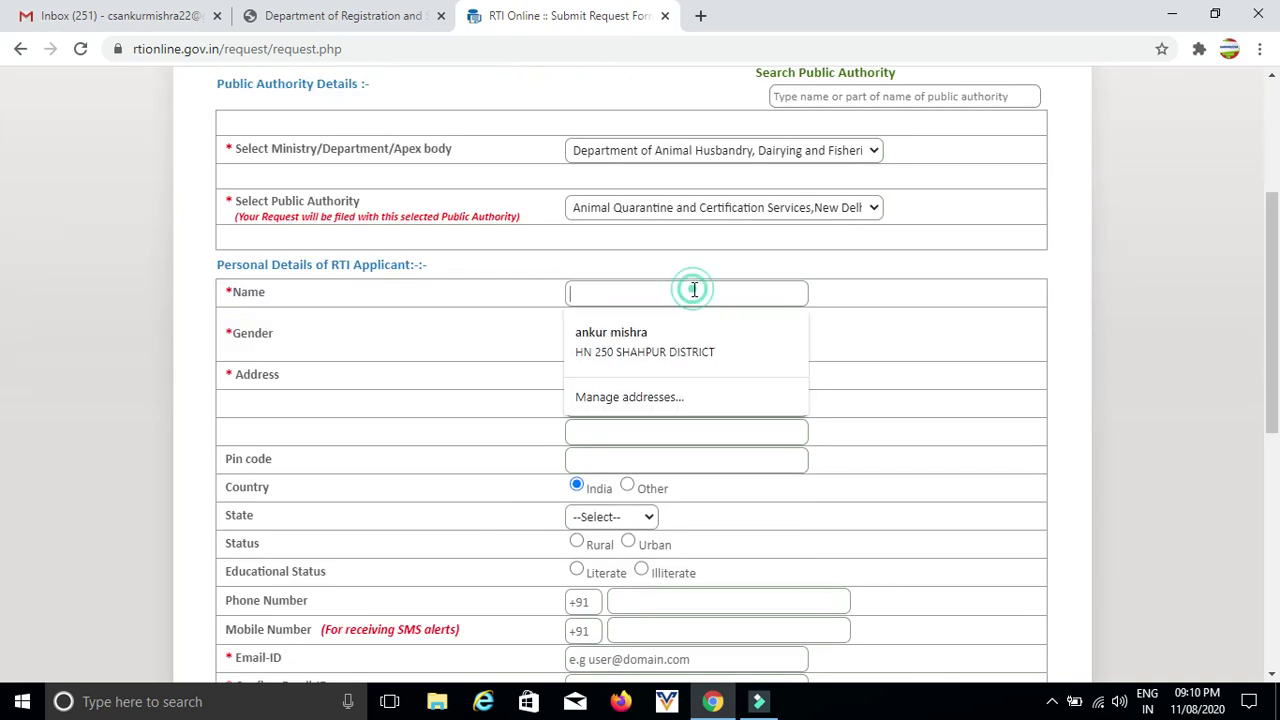
click(708, 345)
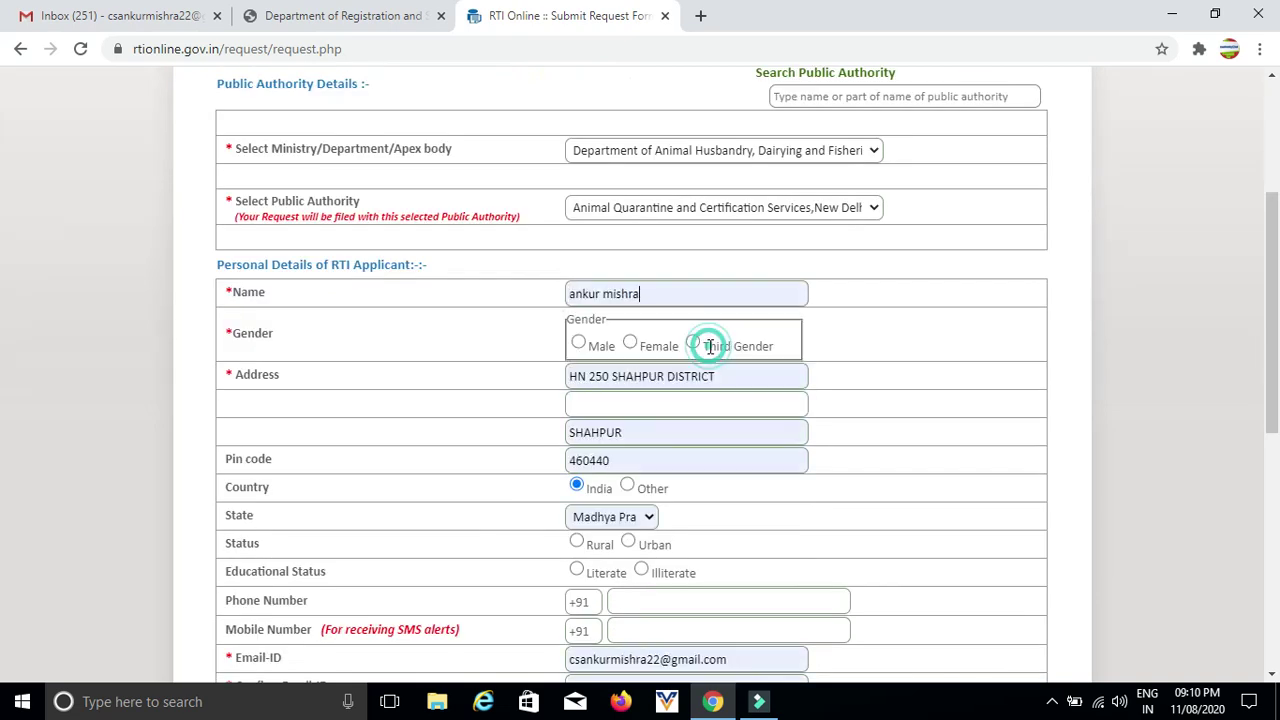
click(579, 344)
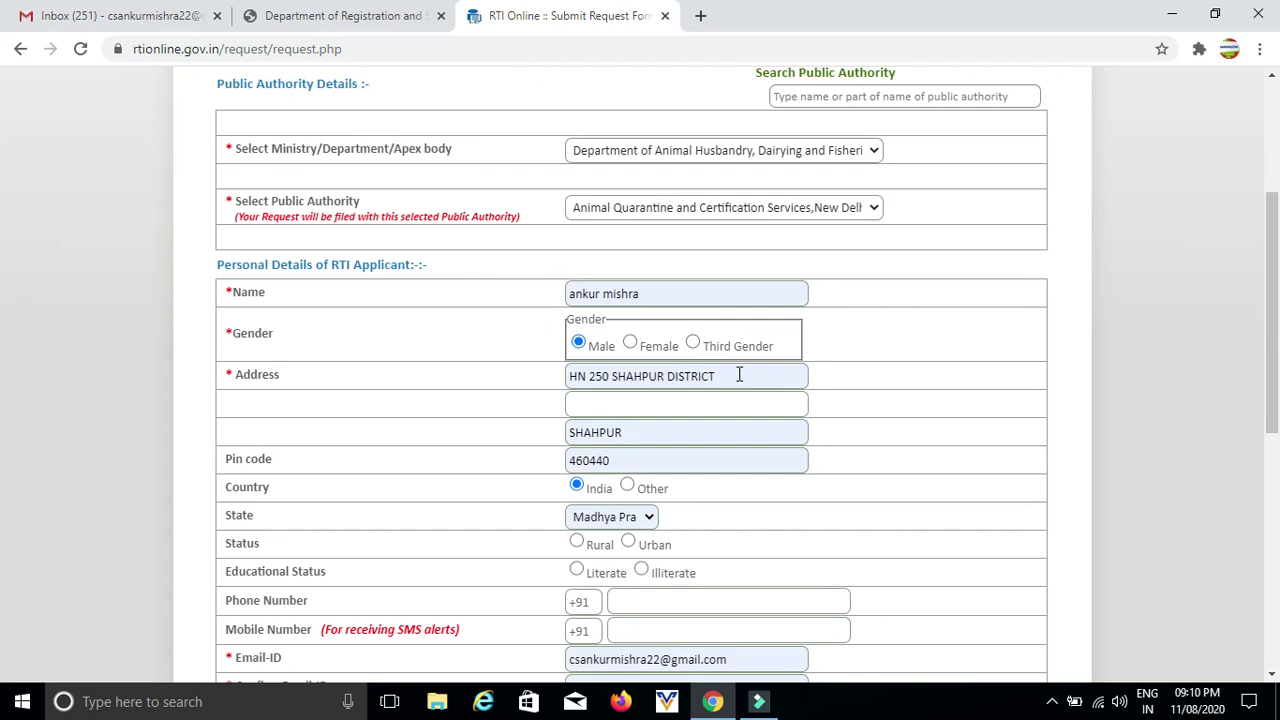
scroll(704, 407, down, 1)
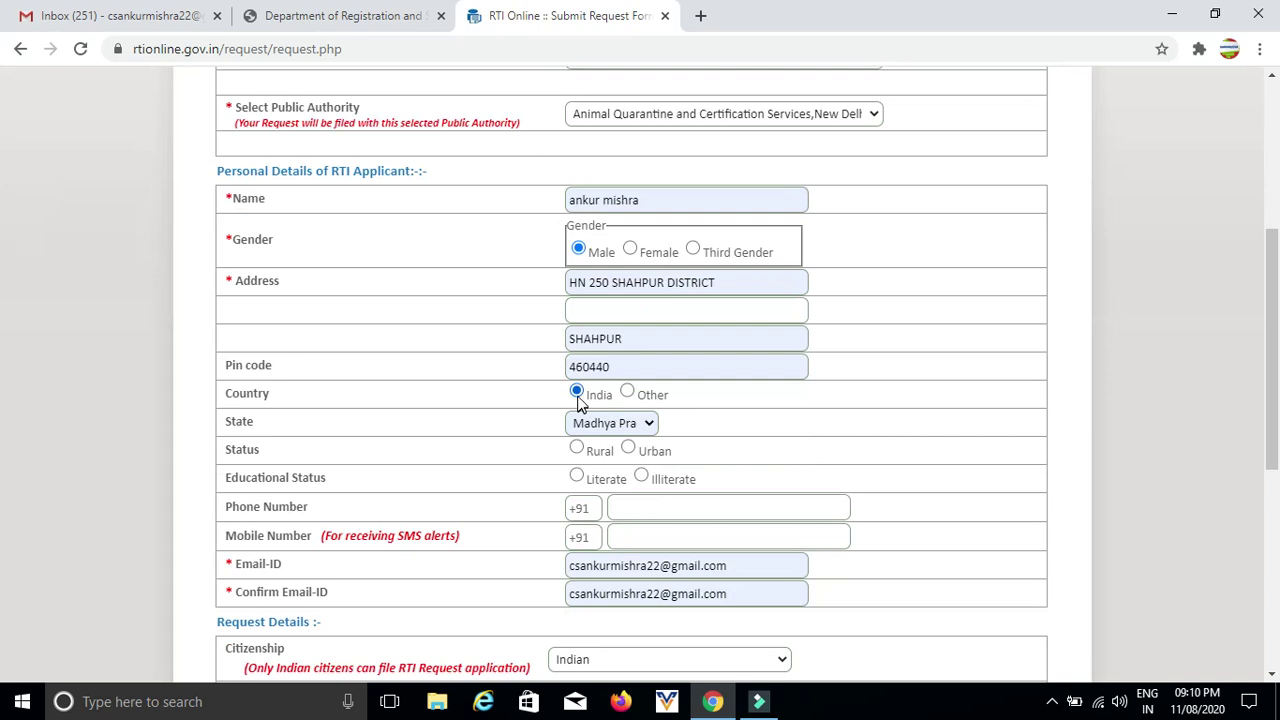
scroll(577, 395, down, 1)
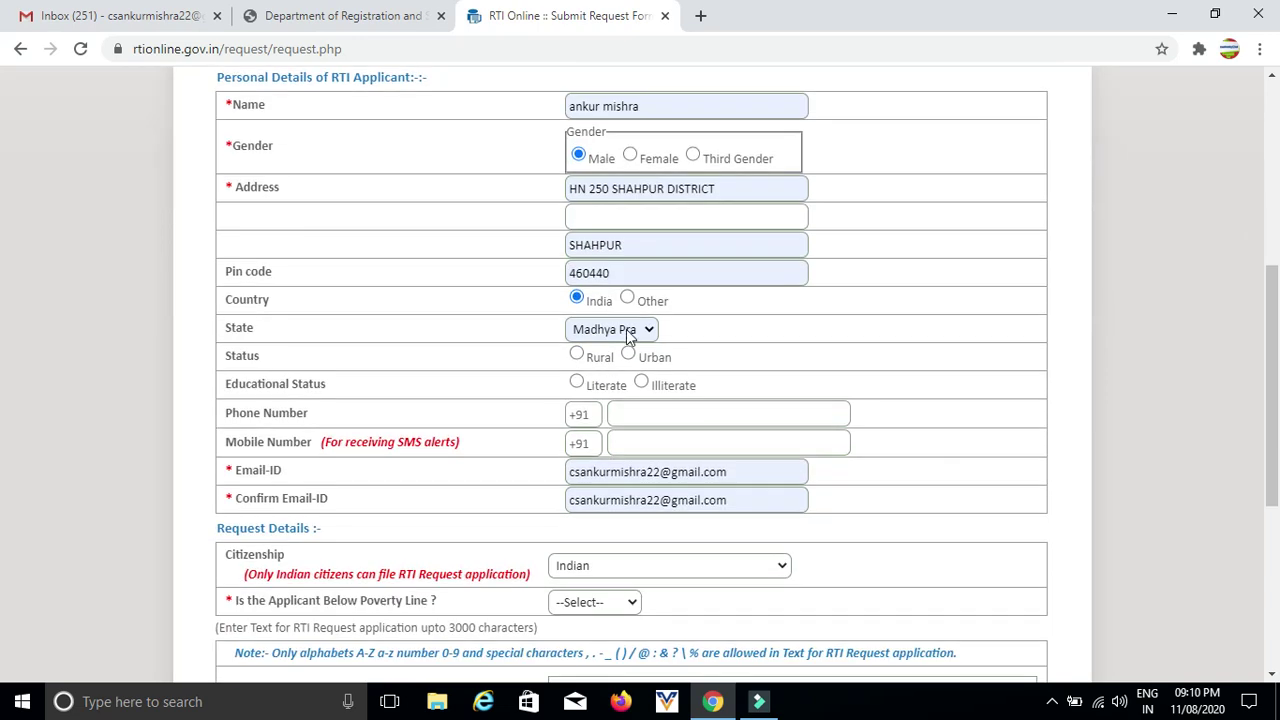
click(630, 337)
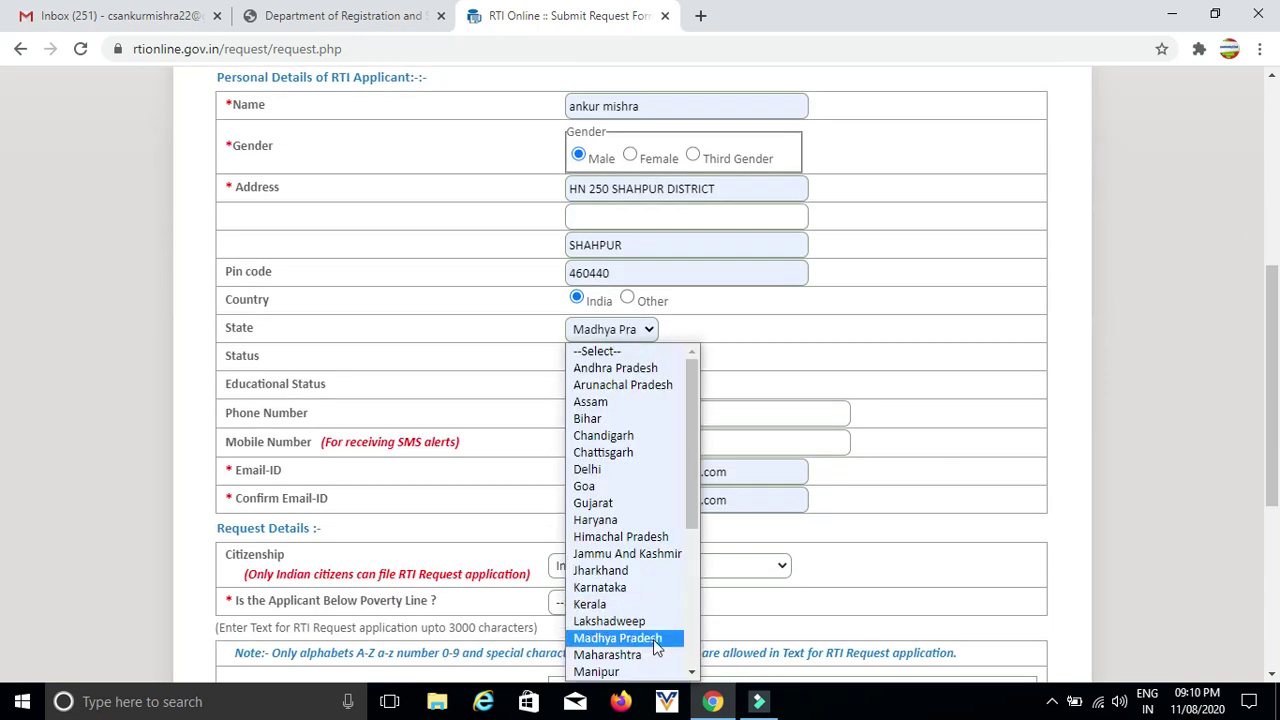
click(654, 638)
- Mark the applicant as Rural, Literate, with Above Graduate education
scroll(794, 386, down, 1)
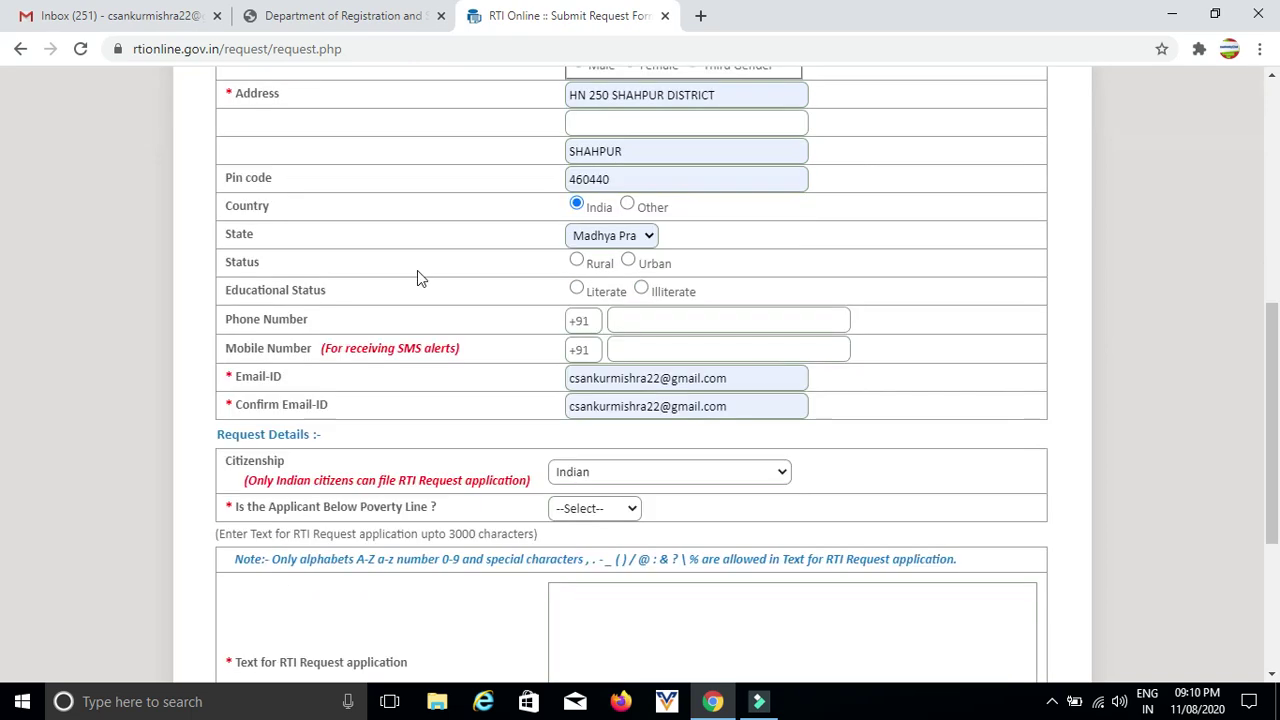
click(577, 262)
click(577, 288)
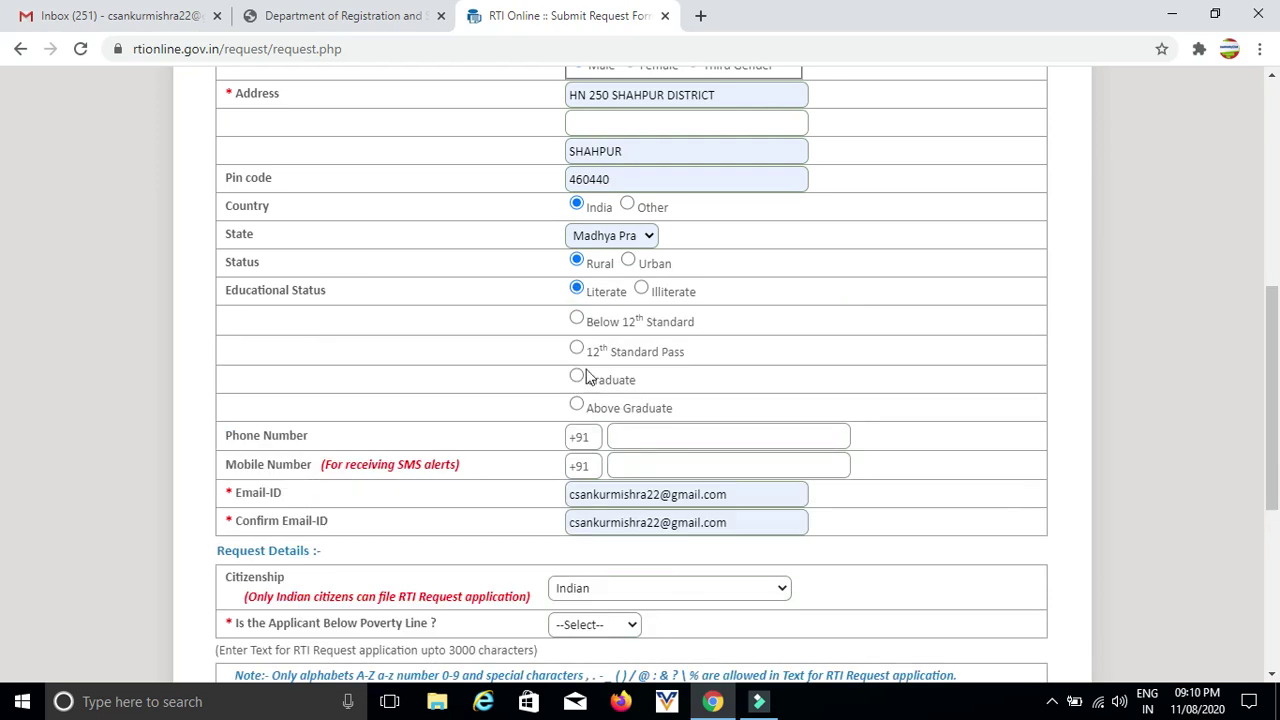
scroll(683, 296, down, 1)
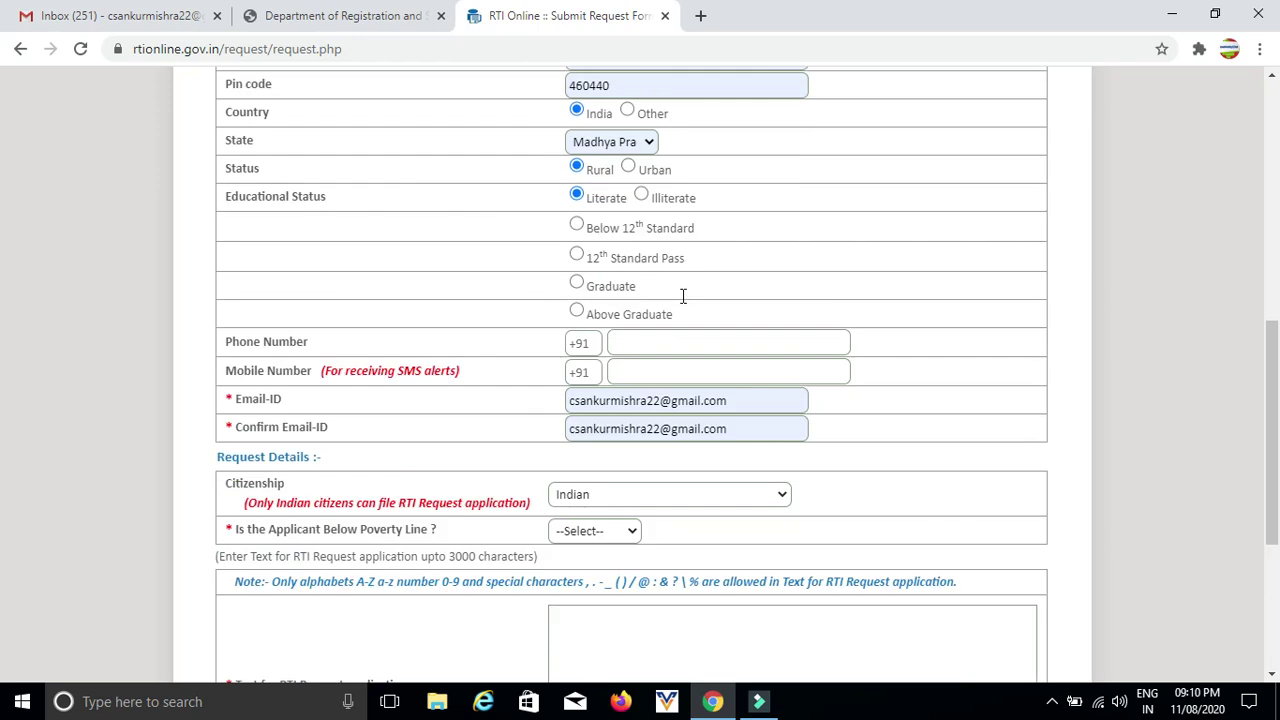
click(576, 311)
- Enter the applicant's phone number and keep citizenship as Indian
scroll(730, 289, down, 1)
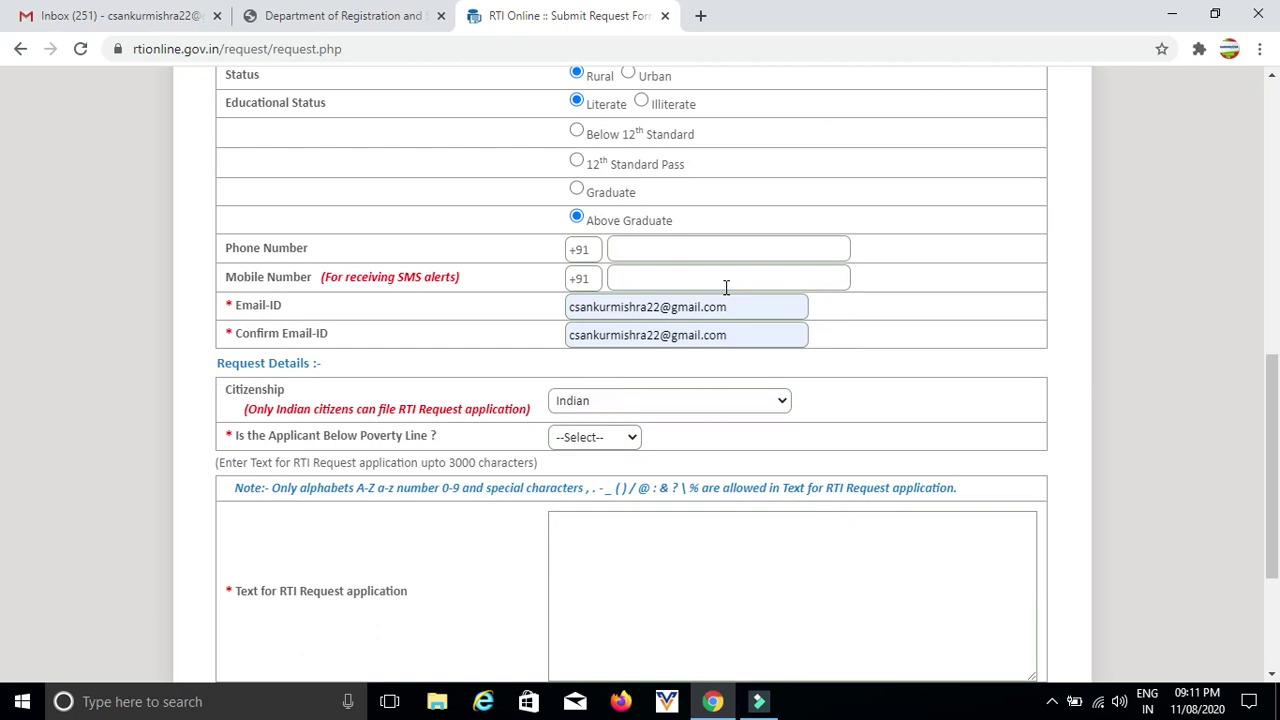
click(659, 247)
scroll(728, 310, down, 1)
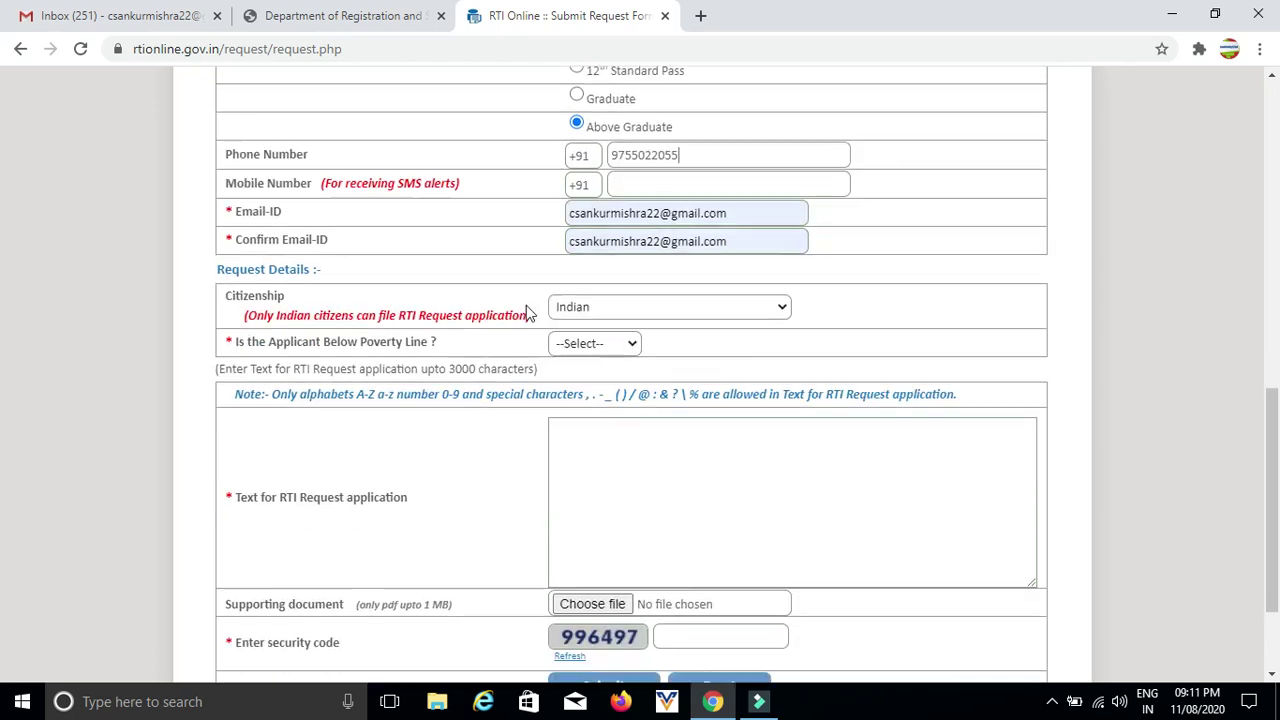
click(632, 305)
click(594, 328)
- Answer No to 'Is the Applicant Below Poverty Line?', bringing up the ₹10 fee
scroll(828, 310, down, 1)
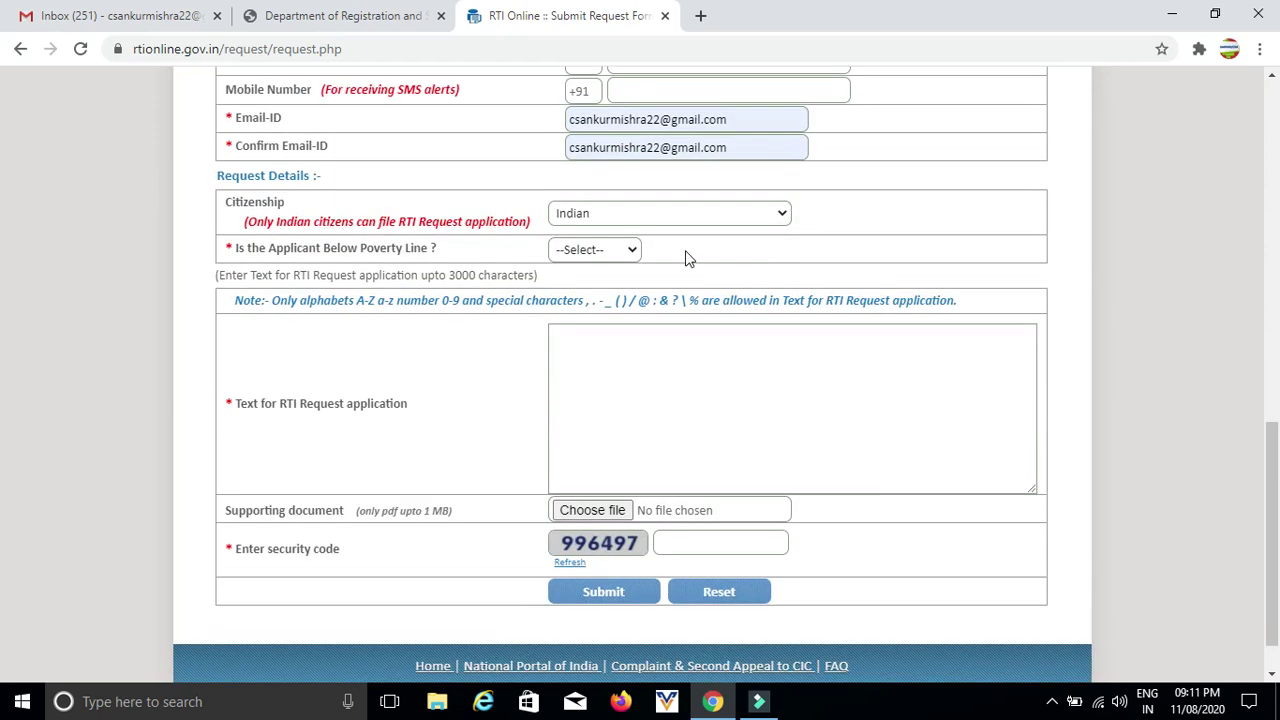
click(607, 250)
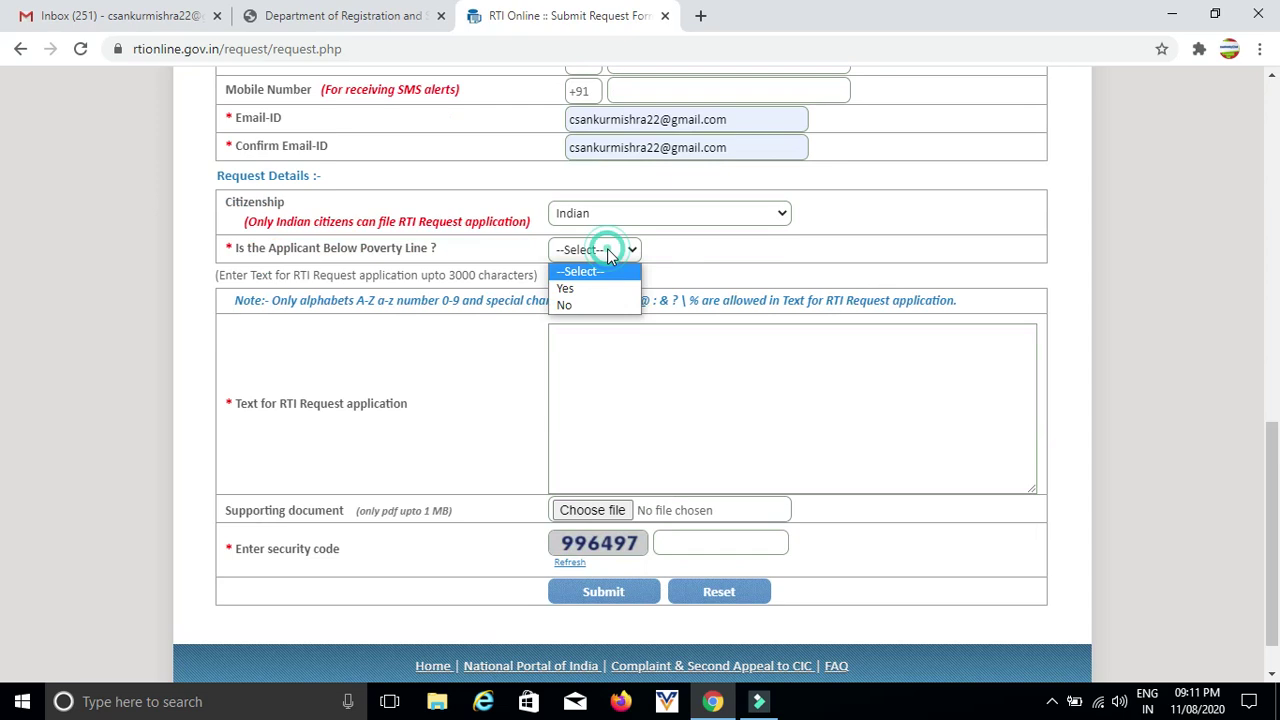
click(588, 307)
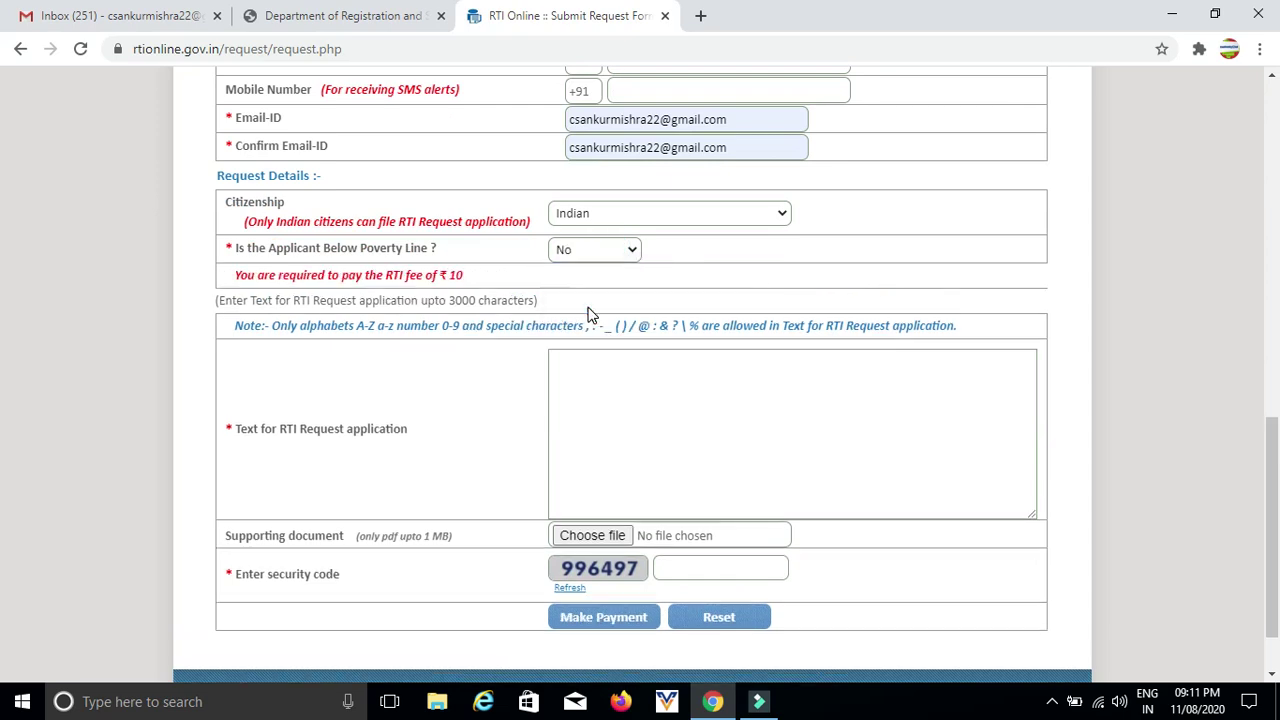
scroll(754, 286, down, 1)
- Write 'SCHEME FOR 2020' as the RTI request text
click(694, 328)
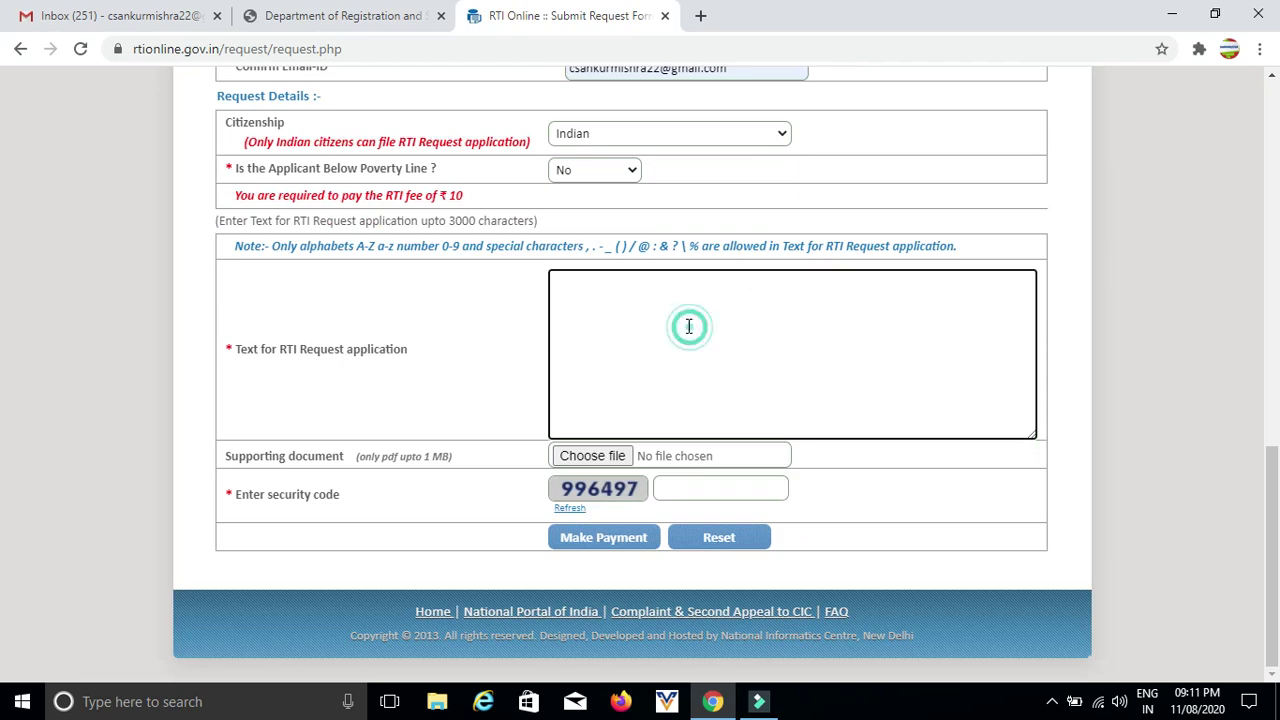
click(646, 304)
text(THKKH)
key(BackSpace)
key(BackSpace)
key(BackSpace)
key(BackSpace)
key(BackSpace)
key(BackSpace)
key(BackSpace)
text(SCHEME FOR 2020)
- Skip attaching a file, enter the displayed security code, and submit via Make Payment
click(615, 459)
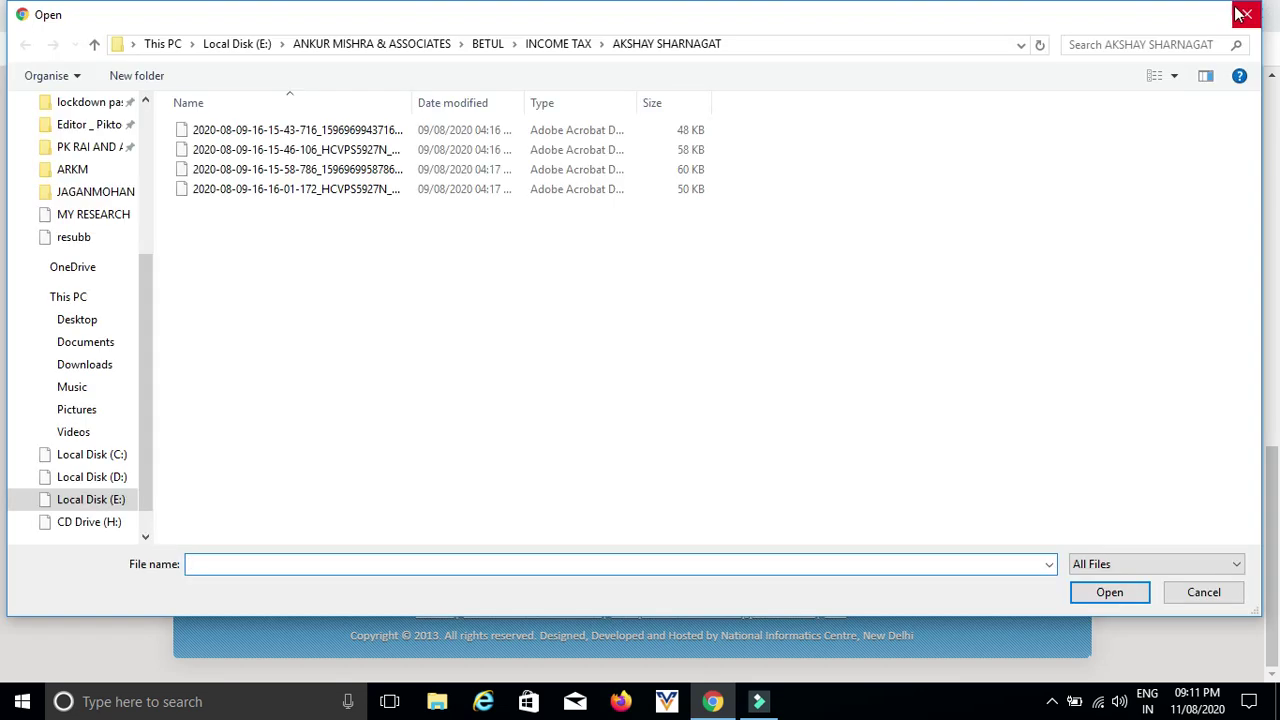
click(1247, 14)
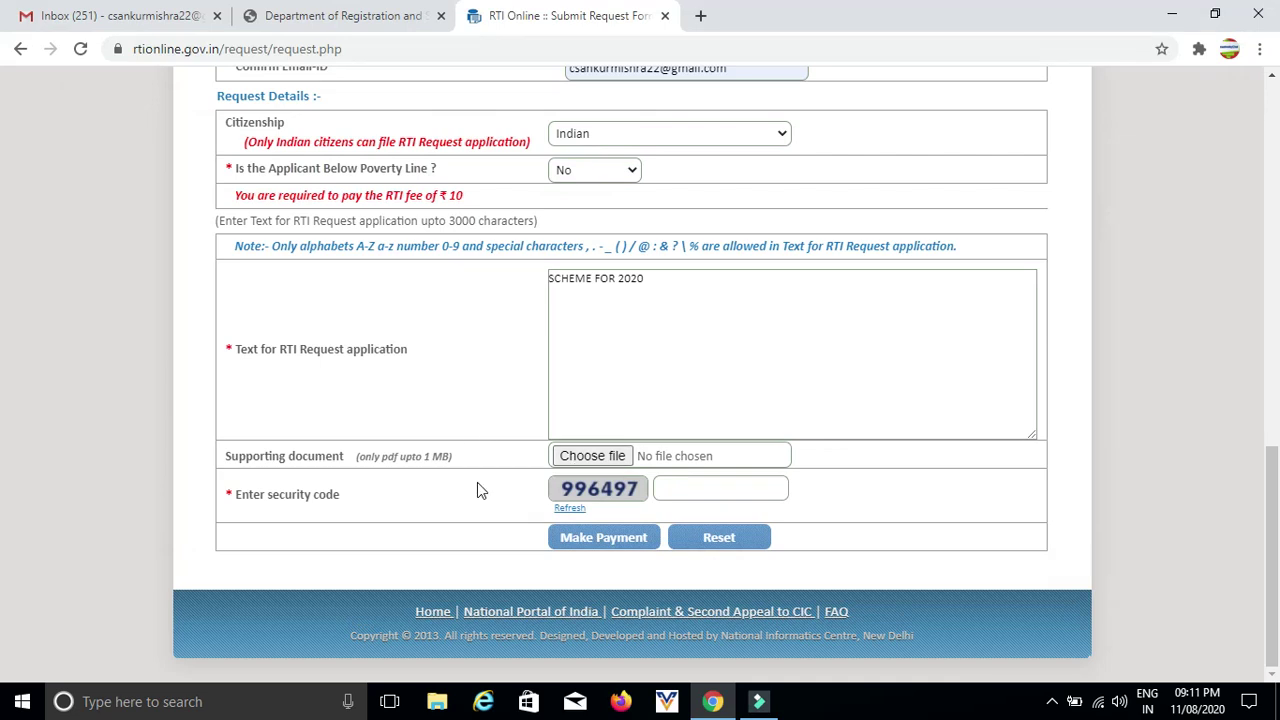
click(697, 486)
text(996497)
click(598, 540)
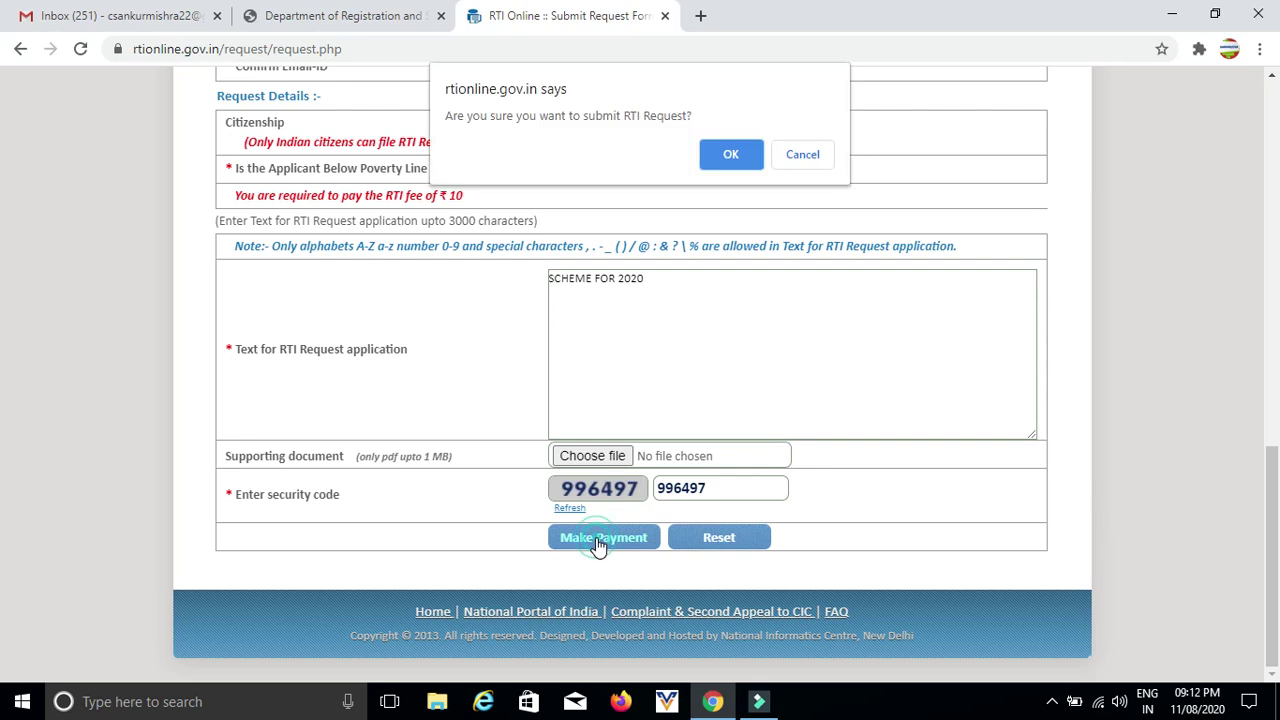
click(729, 160)
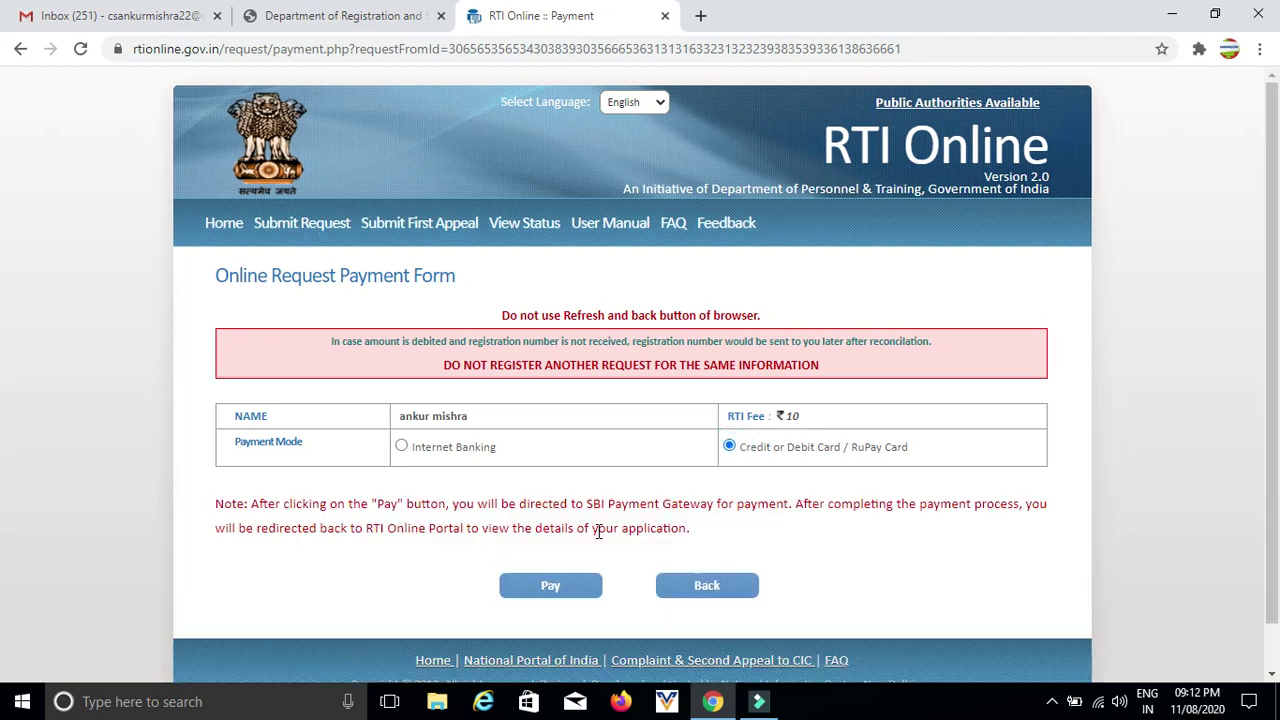
- Pay the Rs 10.00 fee by Credit or Debit Card, reaching SBI's card details page
click(552, 588)
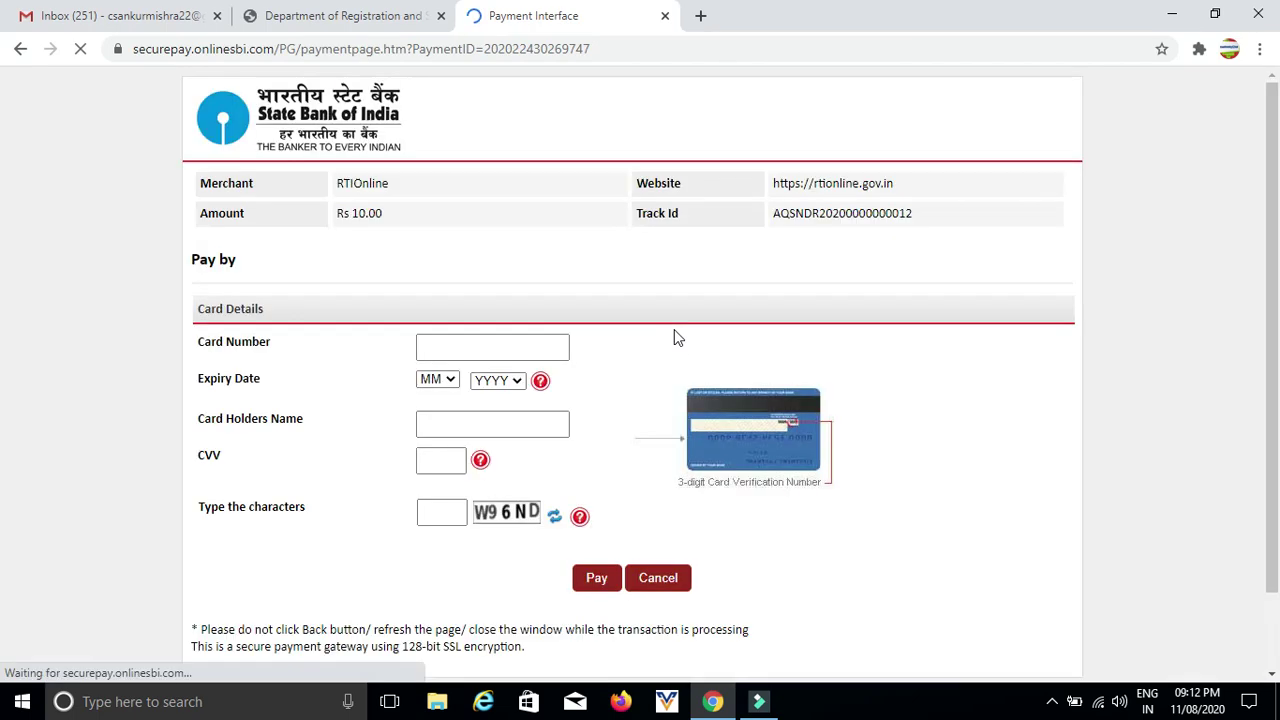
scroll(660, 340, down, 1)
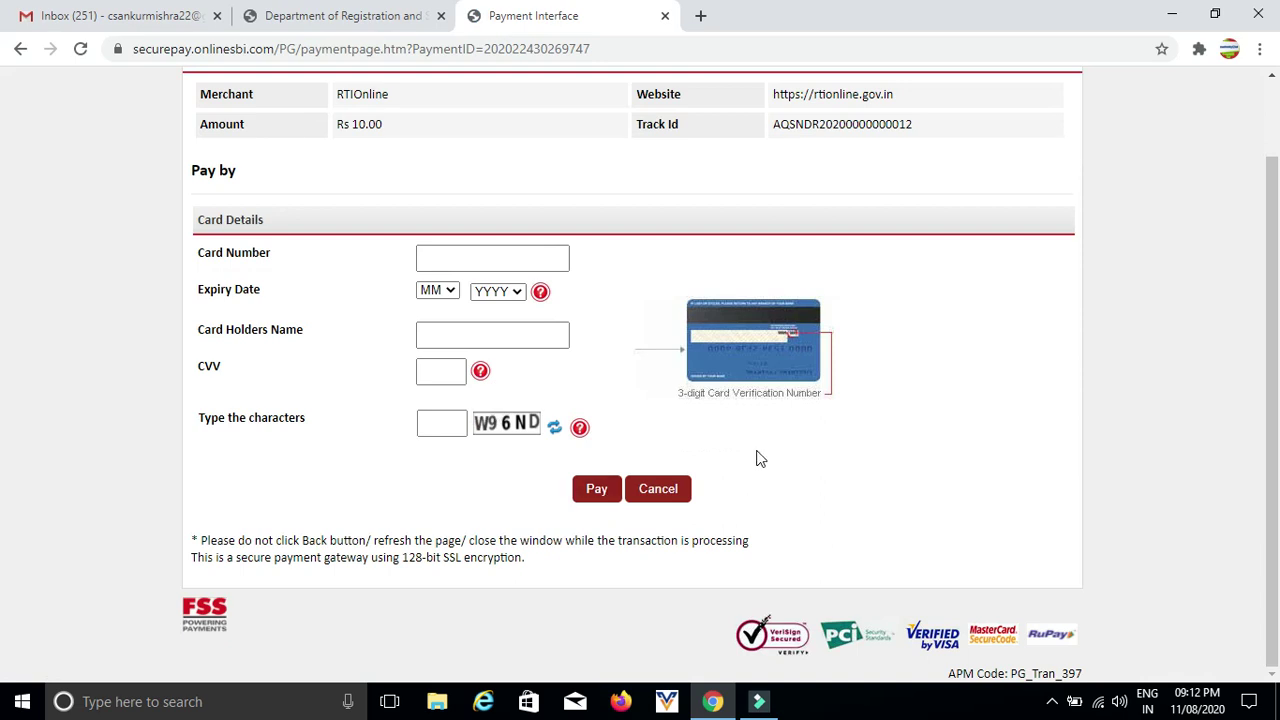
scroll(757, 452, up, 1)
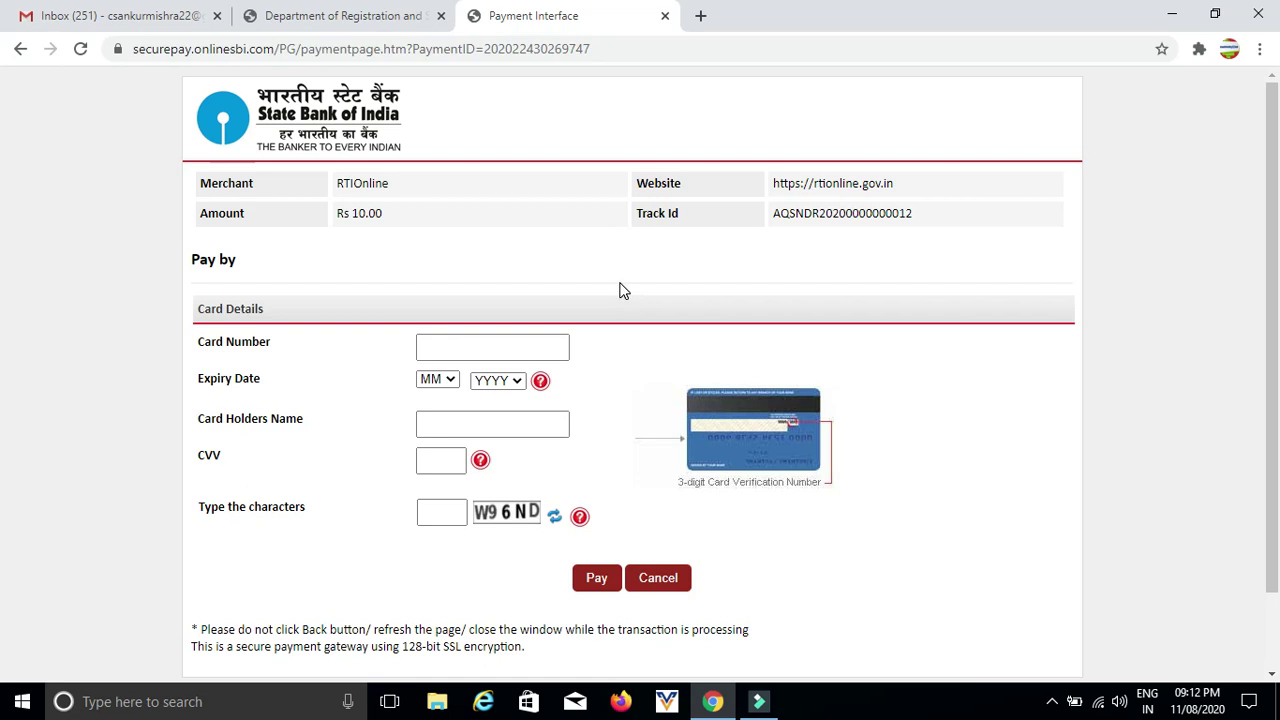
- Replace the SBI payment tab with a fresh RTI Online tab showing View Status
click(665, 16)
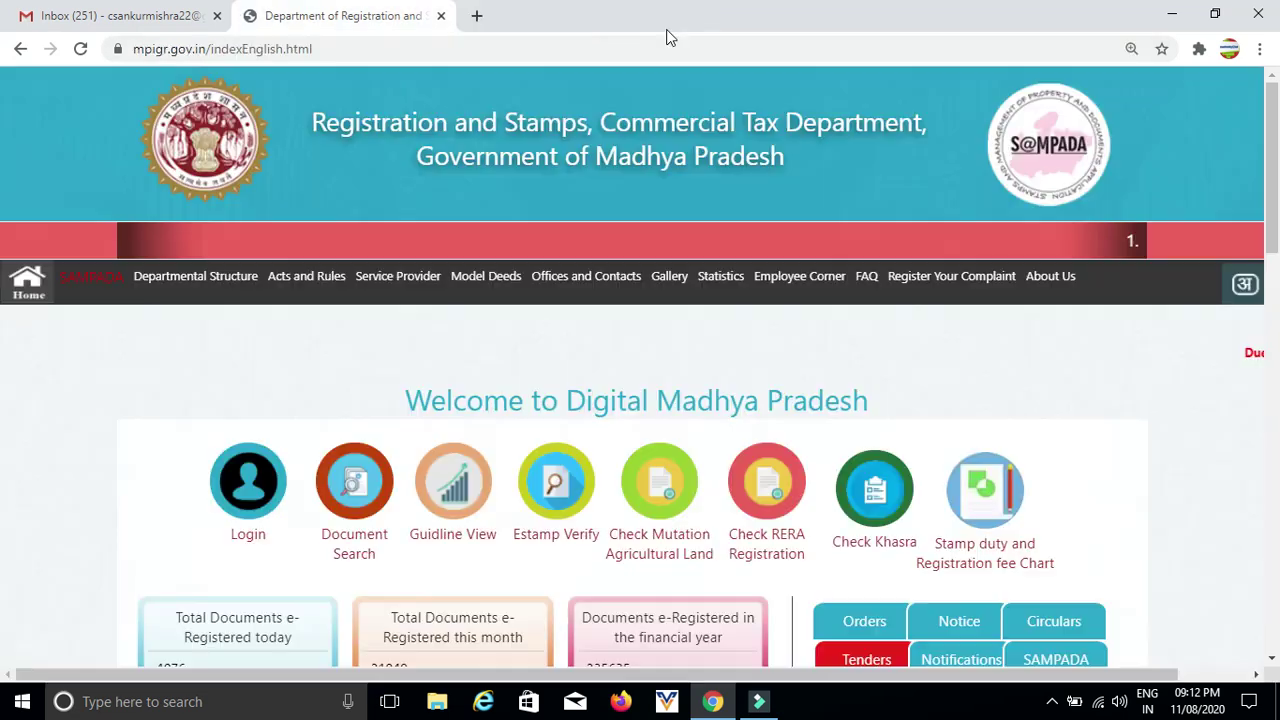
click(477, 17)
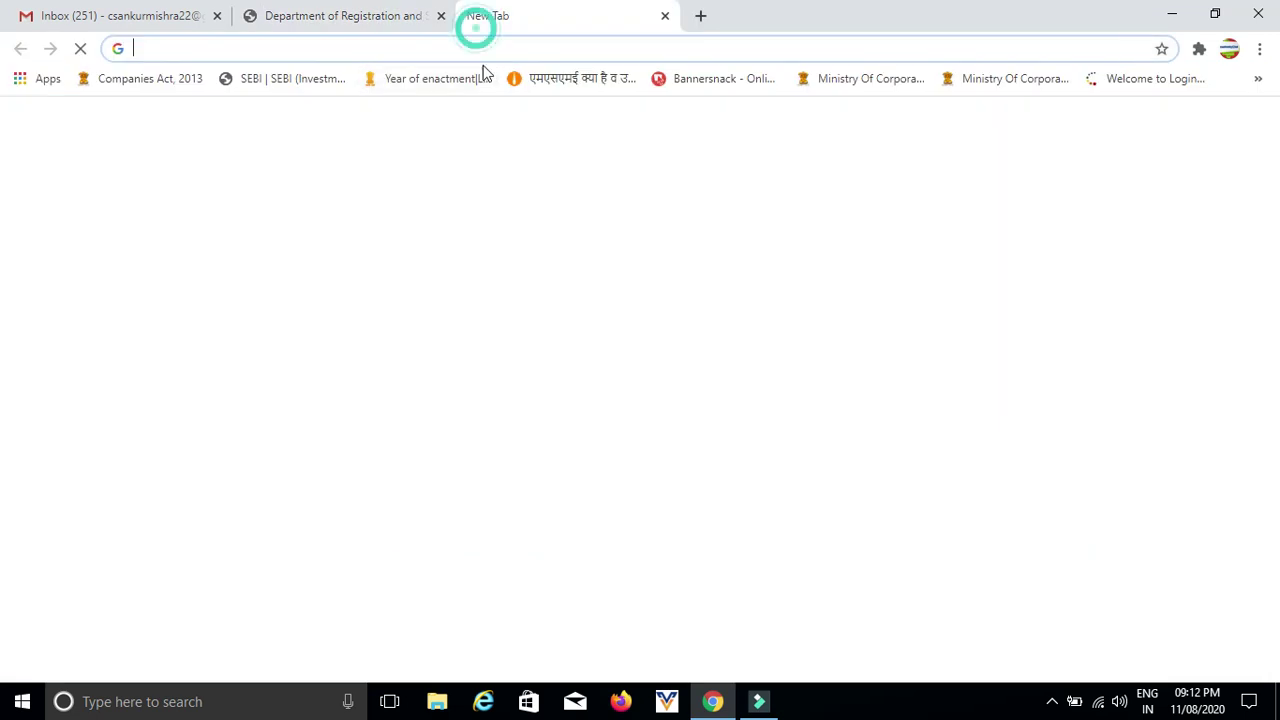
text(rti)
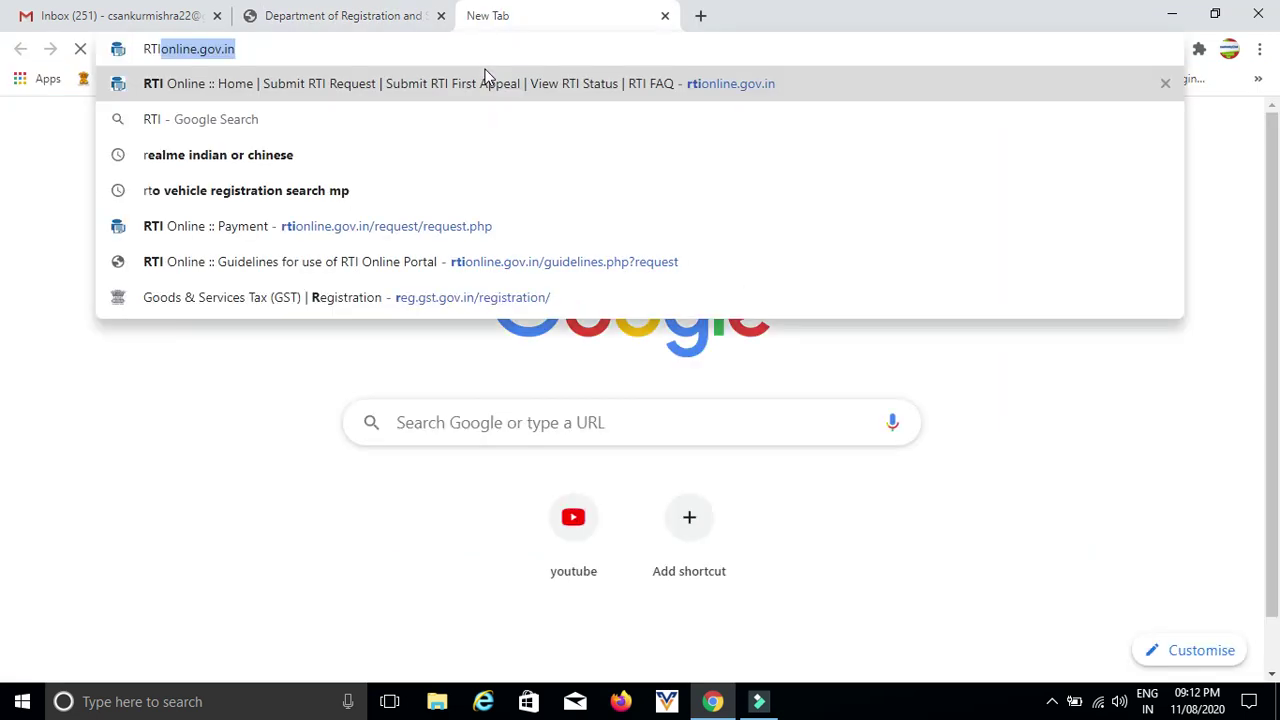
key(Return)
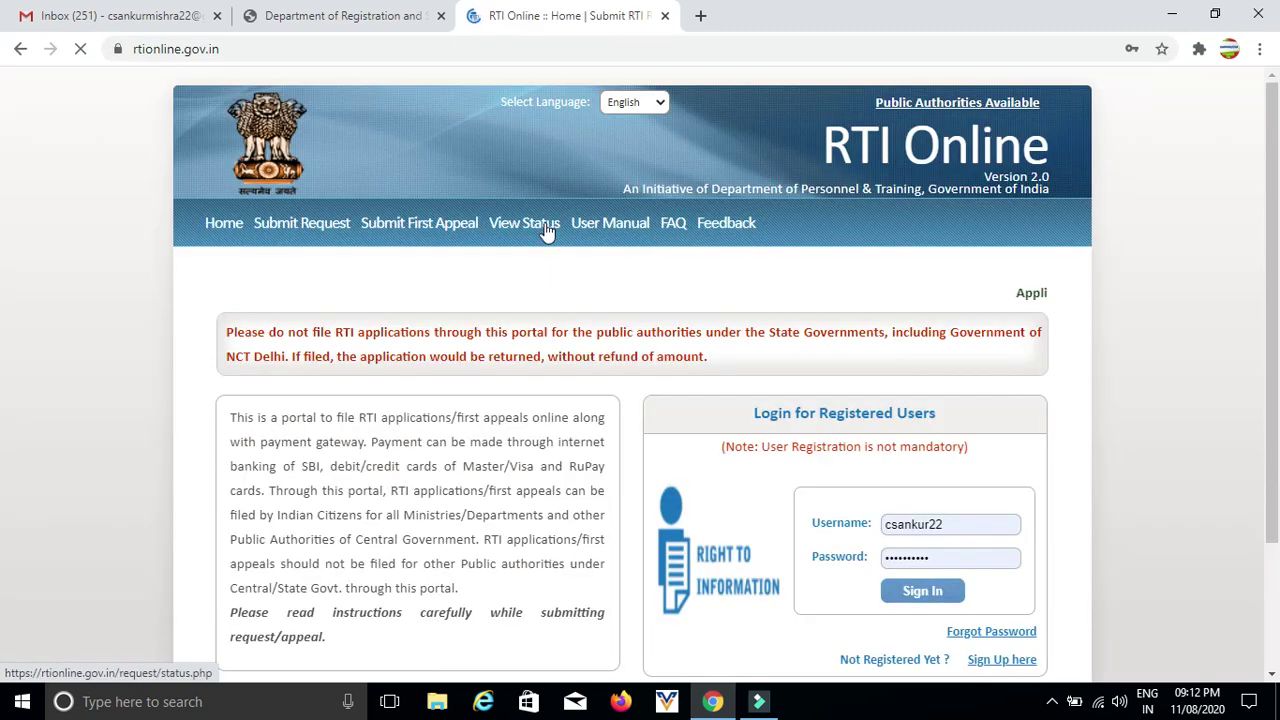
click(546, 228)
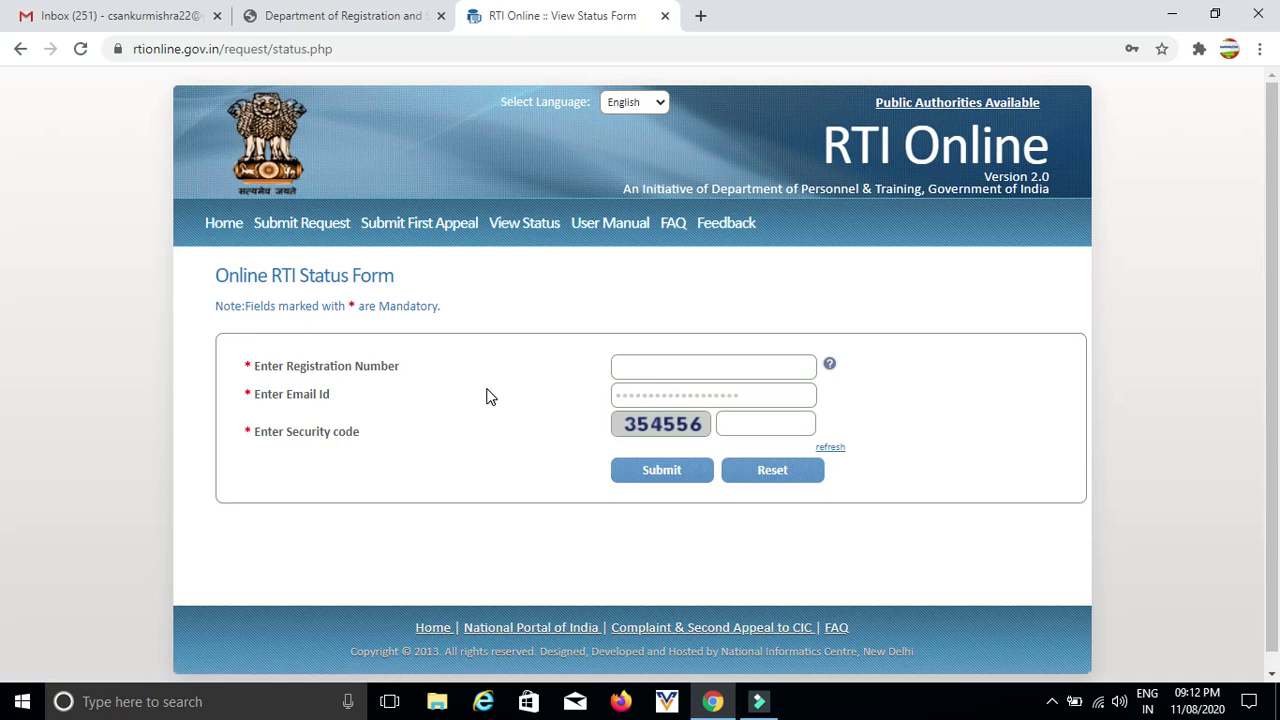
click(660, 369)
click(654, 397)
click(934, 438)
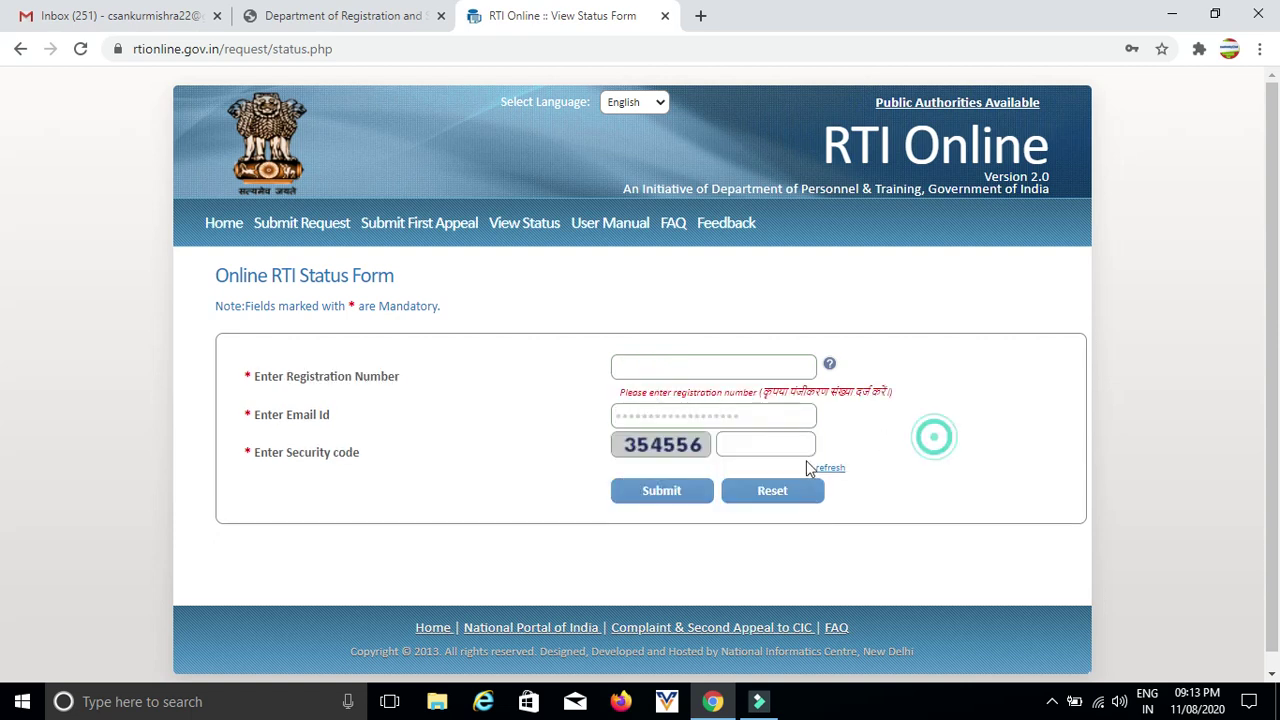
click(751, 446)
click(1050, 706)
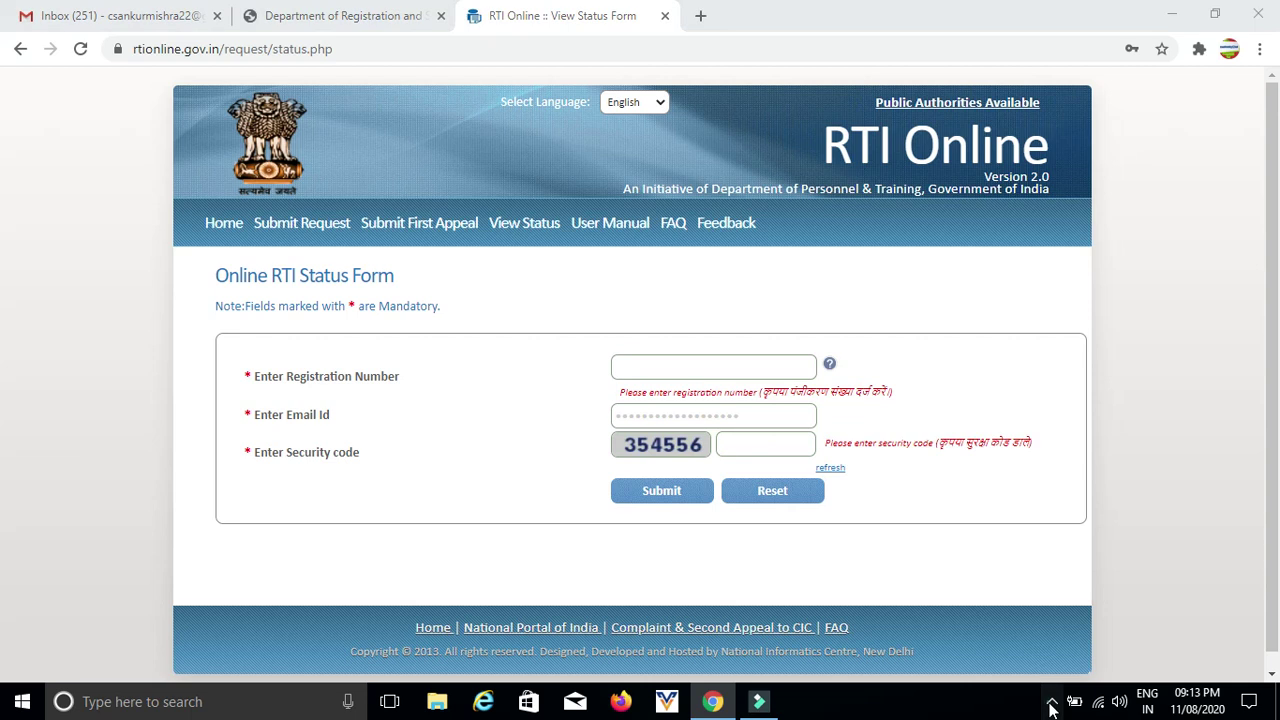
right_click(1056, 664)
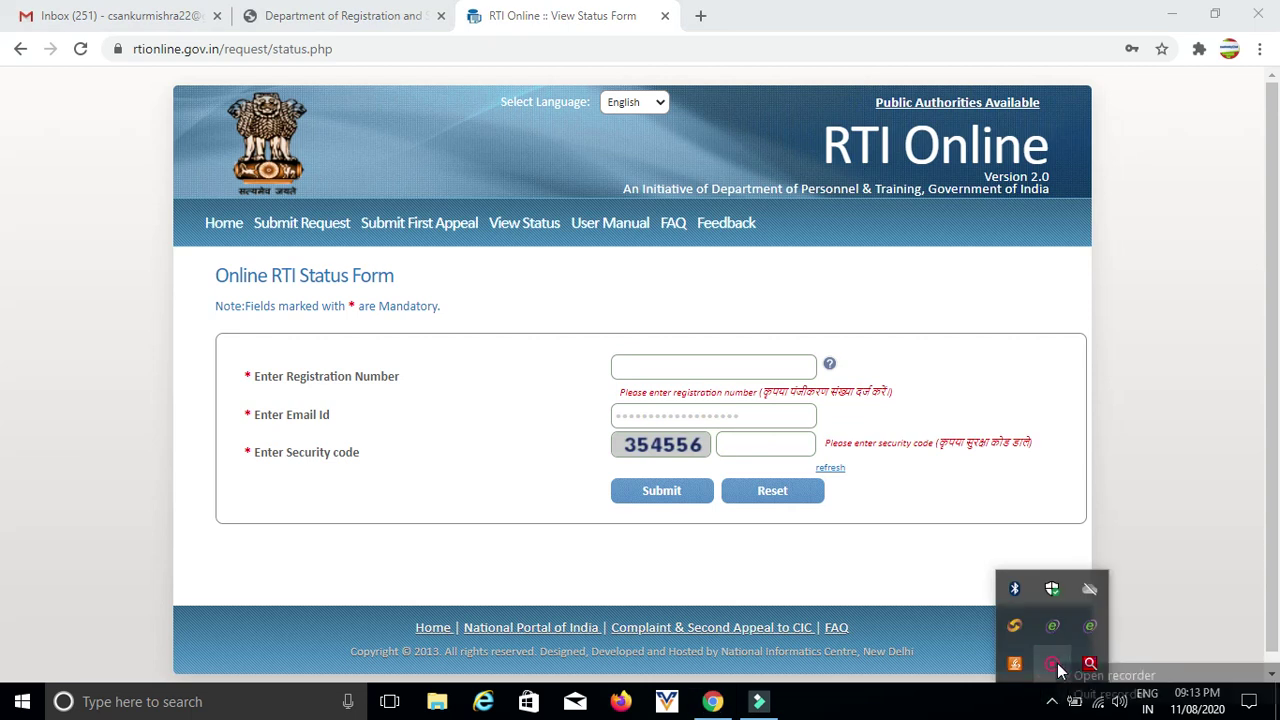
click(1092, 675)
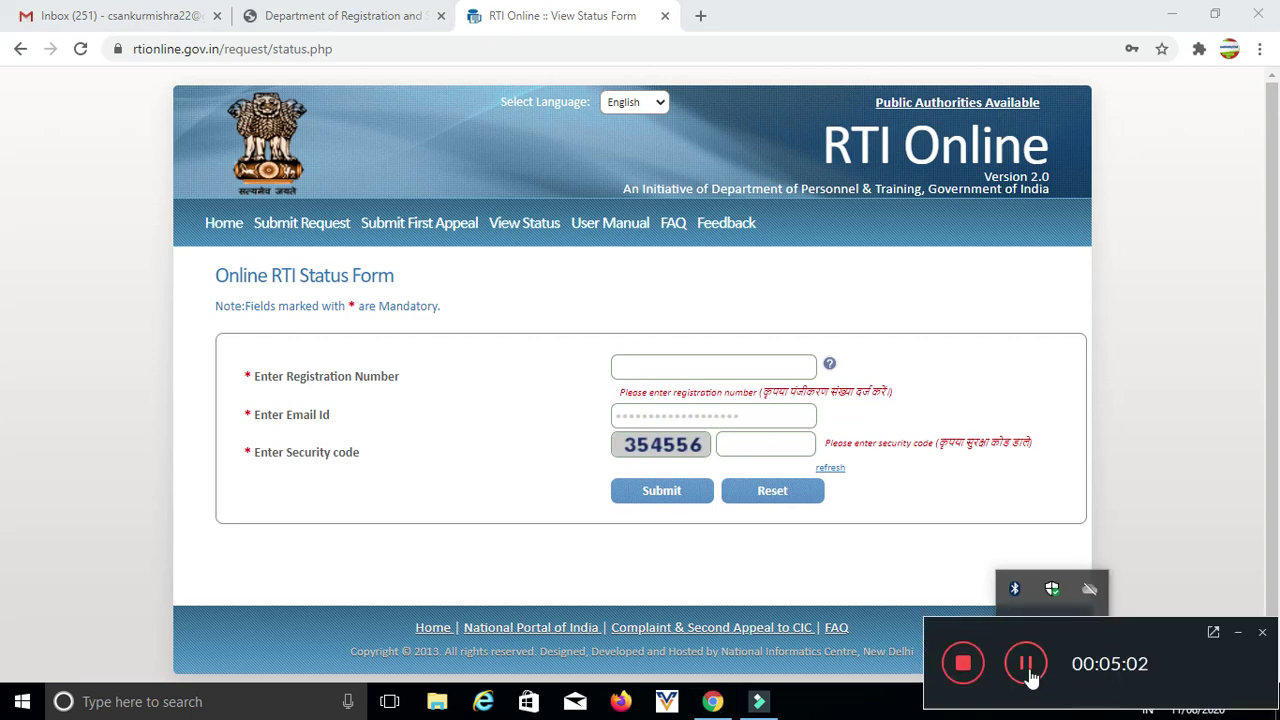